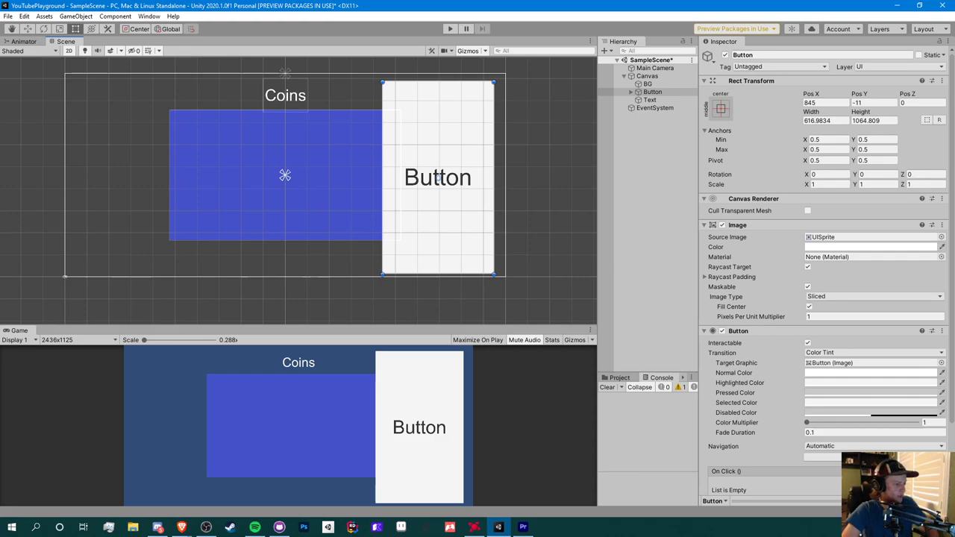
Step: Anchor the Coins text to the canvas centre with the middle-center preset
{"action": "left_click", "coordinate": [647, 83]}
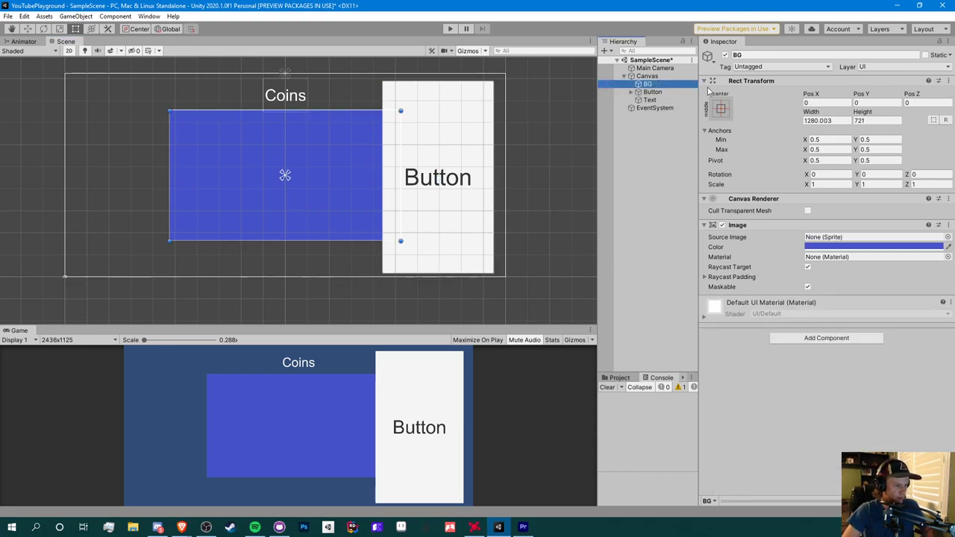
{"action": "left_click", "coordinate": [652, 92]}
{"action": "left_click", "coordinate": [650, 100]}
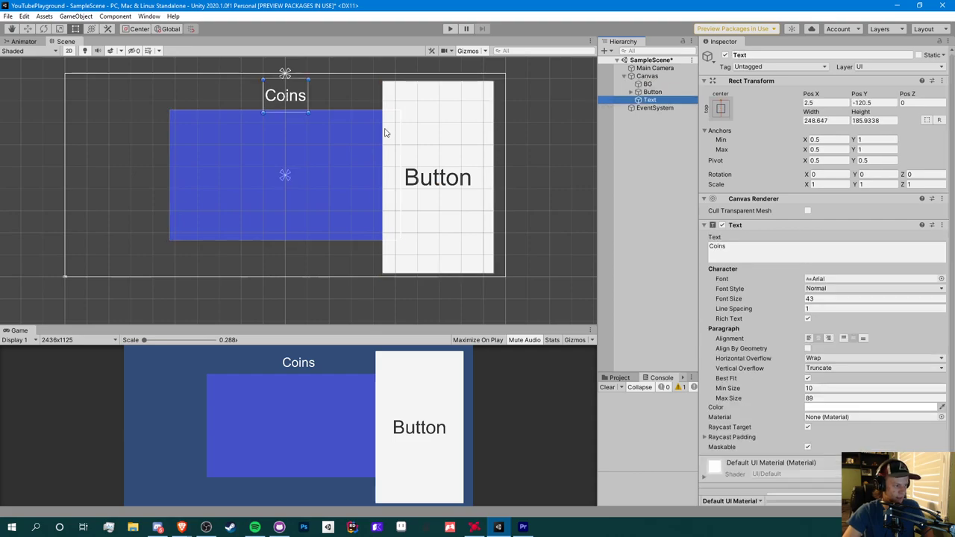
{"action": "left_click", "coordinate": [721, 109]}
{"action": "left_click", "coordinate": [776, 207]}
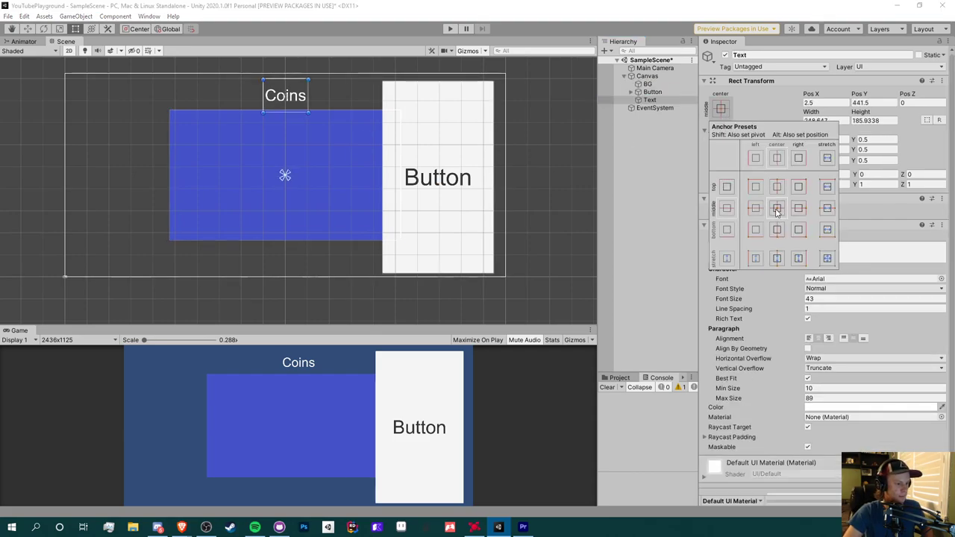
Step: Review the Canvas, BG and Button settings, then preview the UI at 1080p (1920x1080)
{"action": "left_click", "coordinate": [647, 76]}
{"action": "left_click", "coordinate": [647, 84]}
{"action": "left_click", "coordinate": [652, 92]}
{"action": "left_click", "coordinate": [658, 101]}
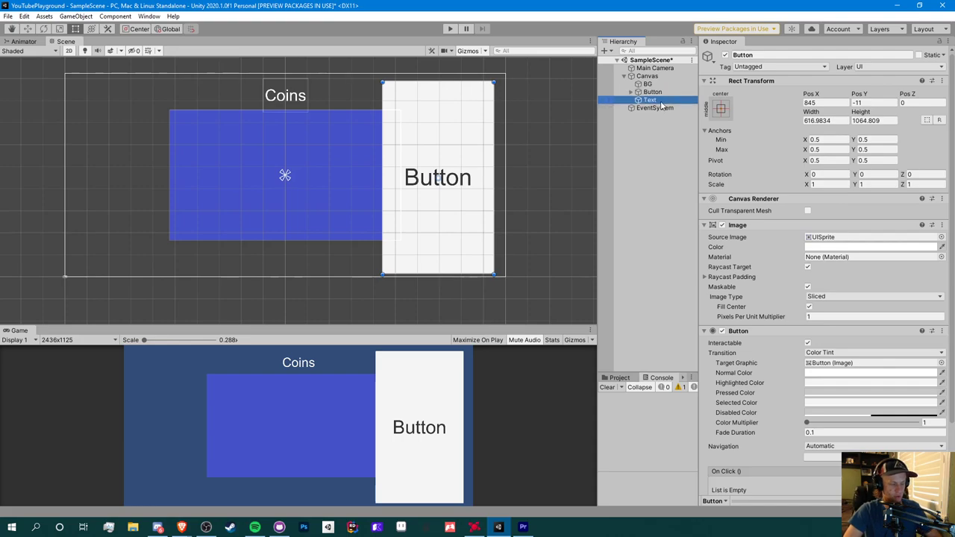
{"action": "scroll", "coordinate": [219, 181], "scroll_direction": "down", "scroll_amount": 2}
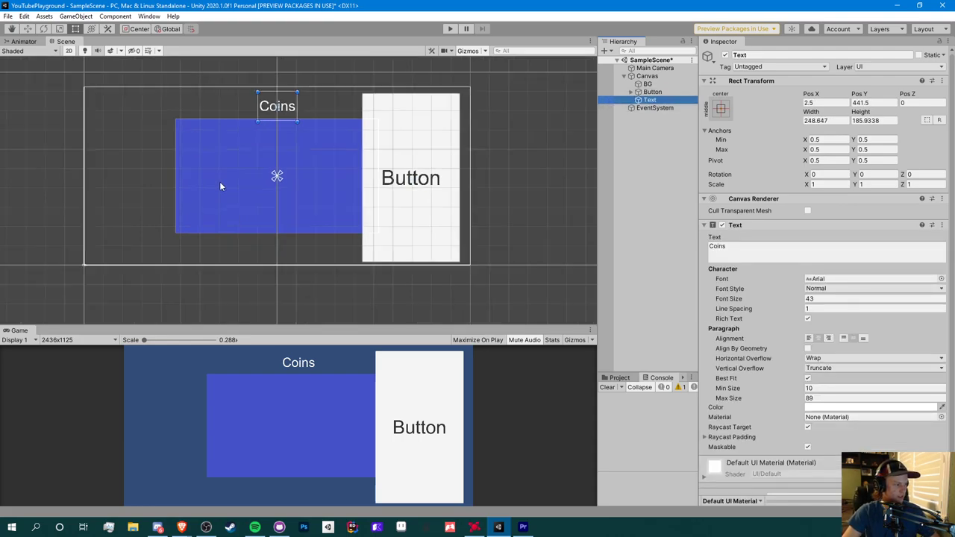
{"action": "left_click", "coordinate": [76, 340]}
{"action": "left_click", "coordinate": [231, 250]}
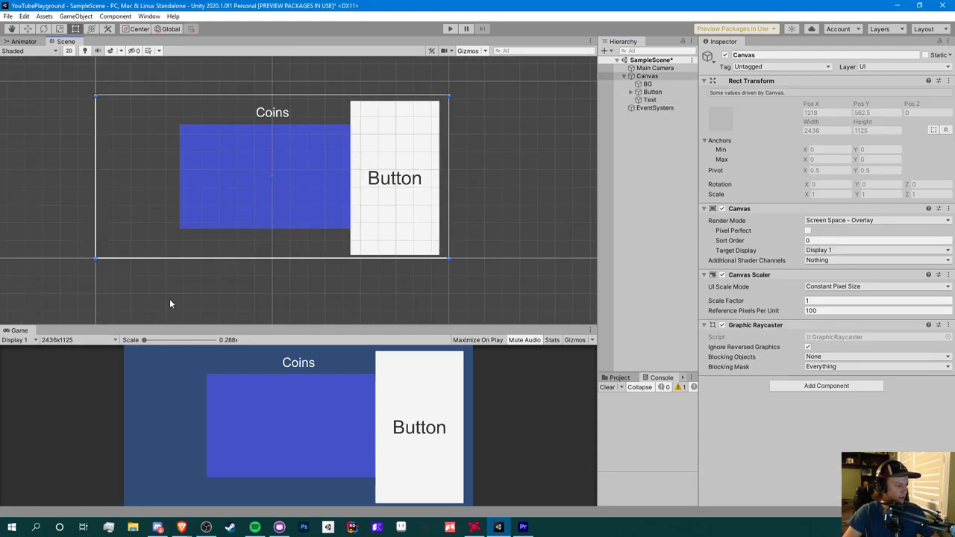
{"action": "left_click", "coordinate": [76, 340]}
{"action": "left_click", "coordinate": [72, 449]}
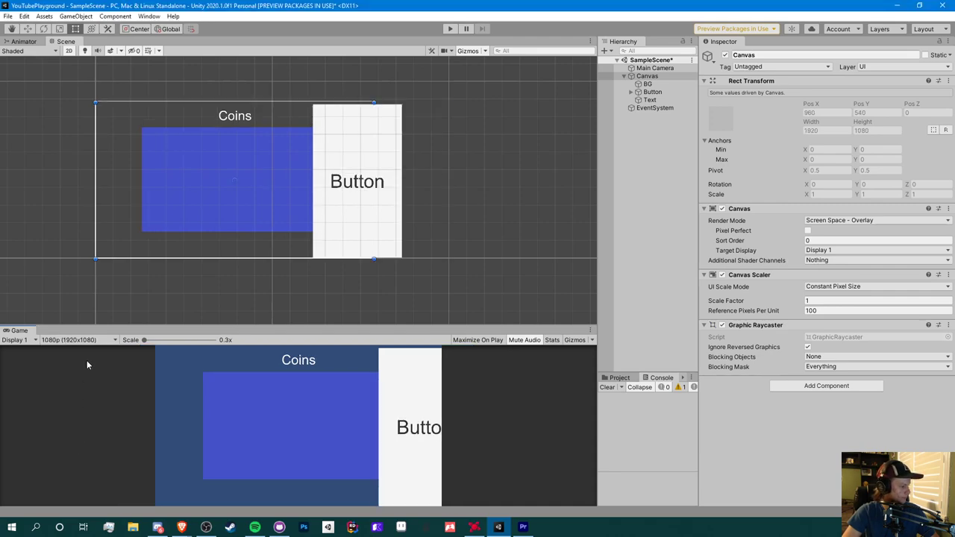
Step: Preview at 720p (1280x720) and pan the scene onto the overflowing blue panel
{"action": "left_click", "coordinate": [76, 340]}
{"action": "left_click", "coordinate": [87, 481]}
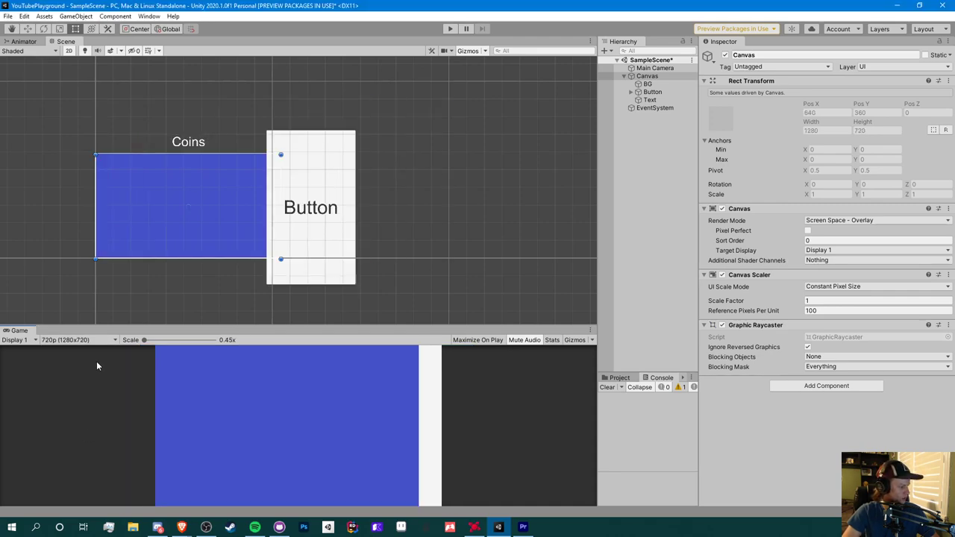
{"action": "scroll", "coordinate": [196, 213], "scroll_direction": "up", "scroll_amount": 3}
{"action": "middle_click_drag", "start_coordinate": [196, 213], "coordinate": [288, 191]}
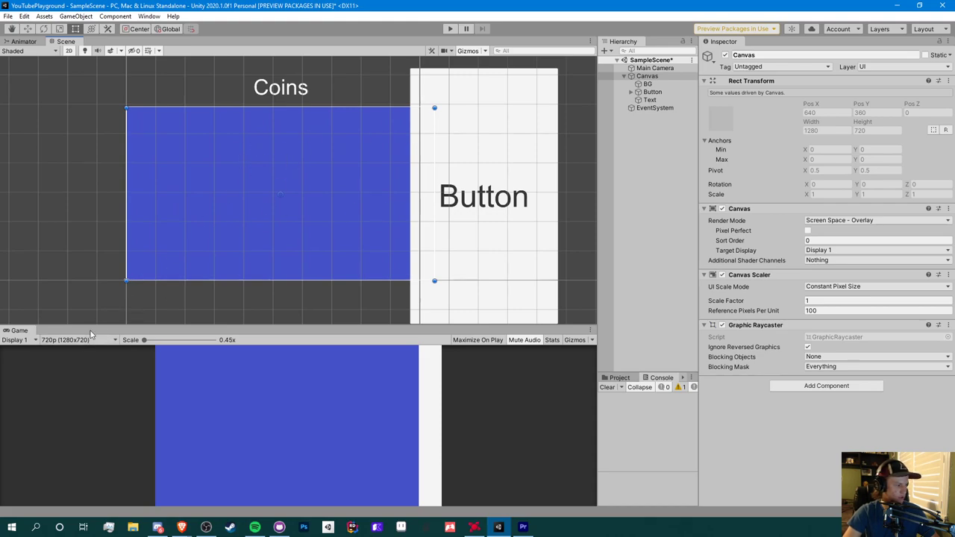
Step: Select the BG panel, preview at 2436x1125 and frame the canvas in the scene view
{"action": "left_click", "coordinate": [656, 84]}
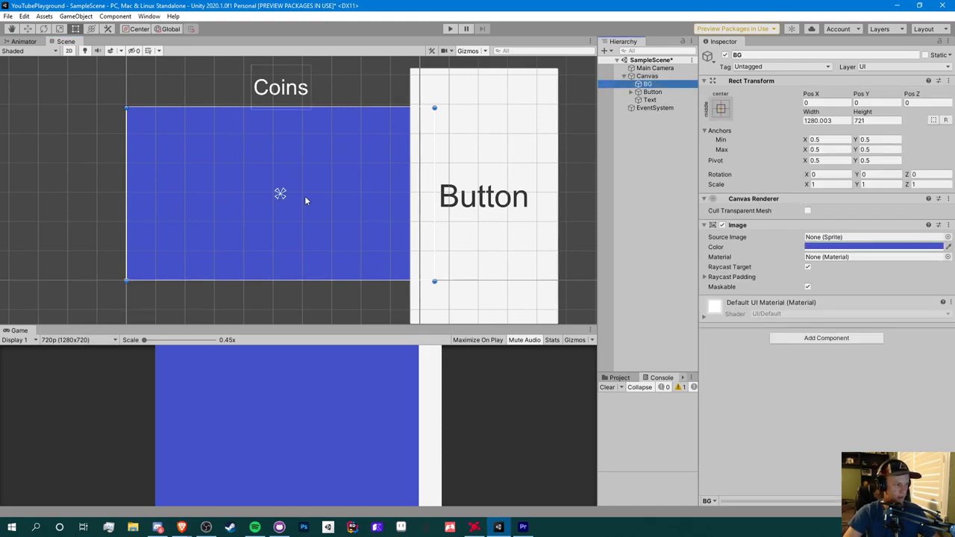
{"action": "scroll", "coordinate": [302, 206], "scroll_direction": "down", "scroll_amount": 2}
{"action": "left_click", "coordinate": [86, 339]}
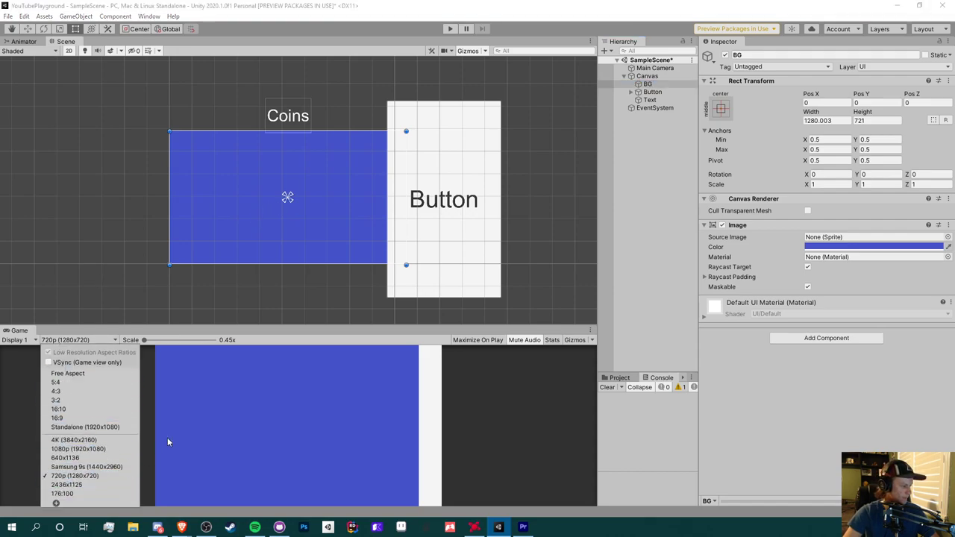
{"action": "left_click", "coordinate": [648, 85]}
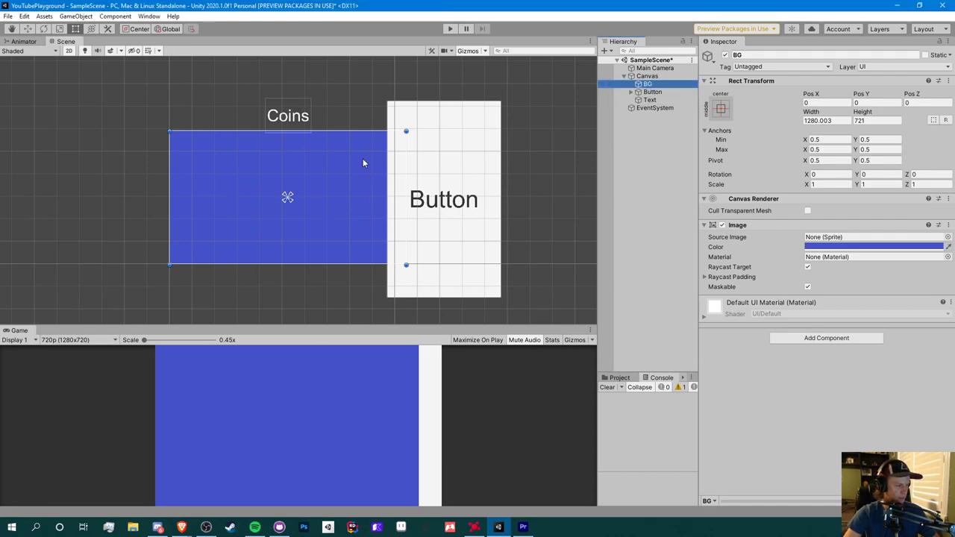
{"action": "left_click", "coordinate": [78, 340]}
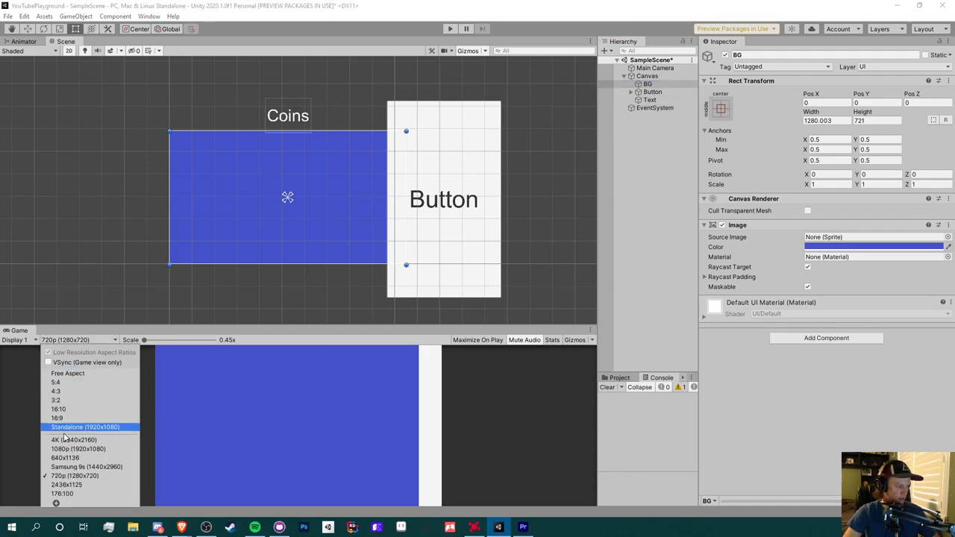
{"action": "left_click", "coordinate": [60, 491]}
{"action": "key", "text": "f"}
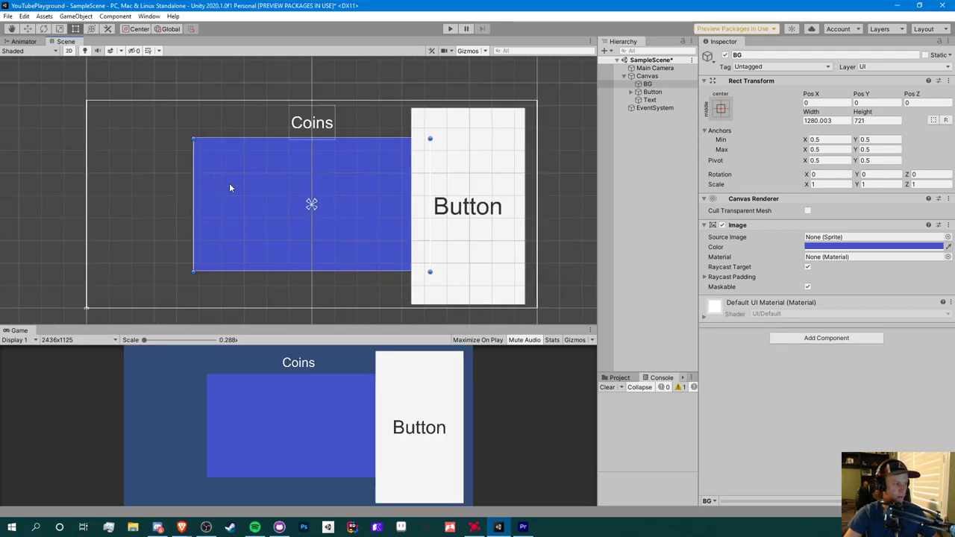
Step: Enlarge the Game view, then compare the UI at 2436x1125 and 720p (1280x720)
{"action": "left_click", "coordinate": [78, 341]}
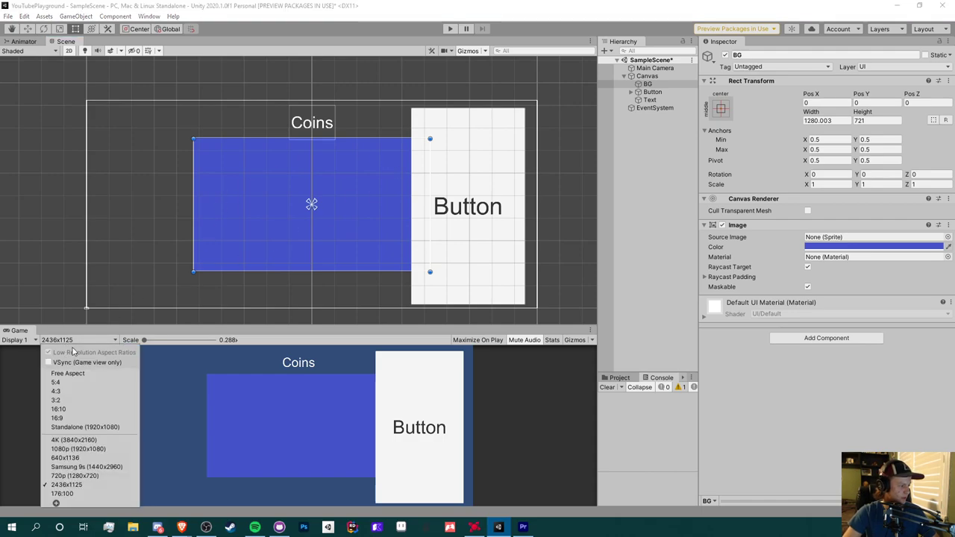
{"action": "left_click", "coordinate": [67, 373]}
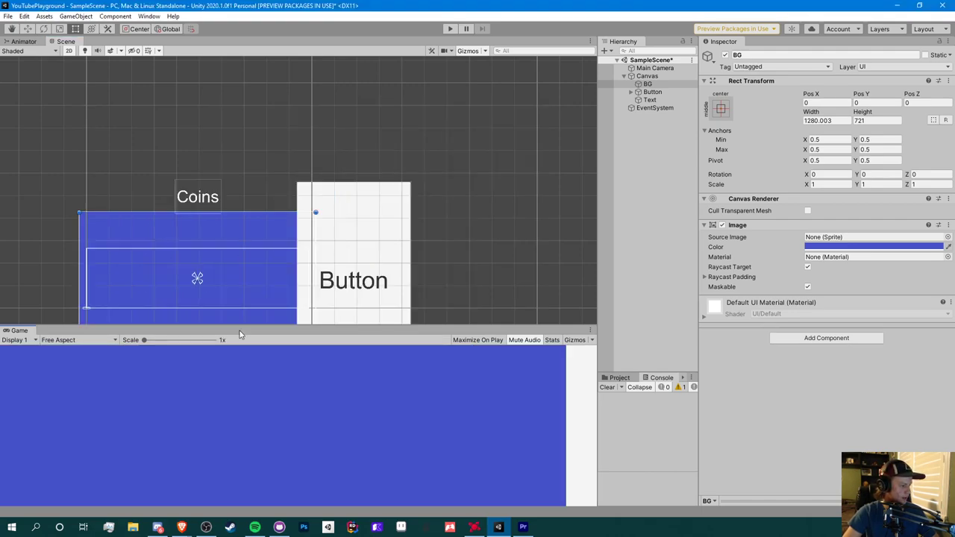
{"action": "left_click_drag", "start_coordinate": [239, 328], "coordinate": [254, 252]}
{"action": "left_click", "coordinate": [74, 266]}
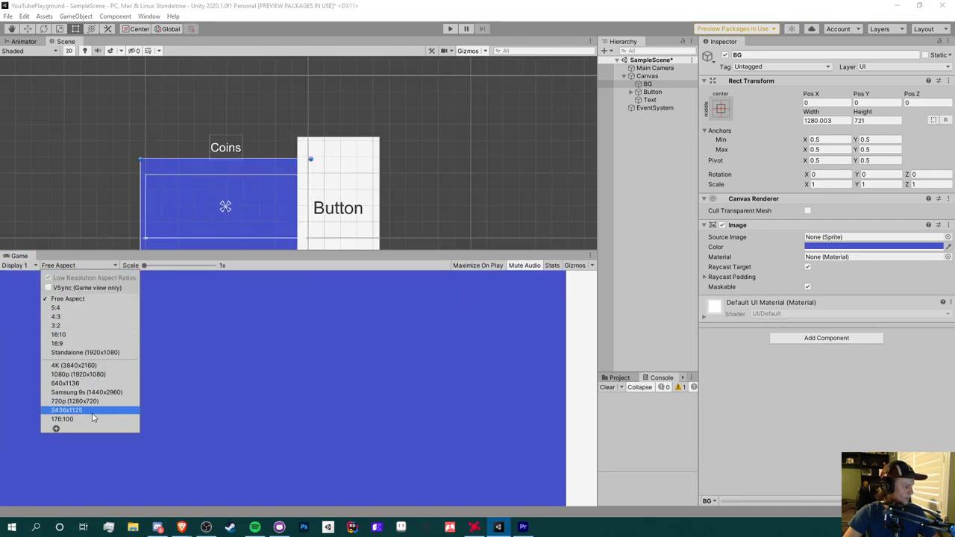
{"action": "left_click", "coordinate": [68, 411]}
{"action": "left_click", "coordinate": [74, 265]}
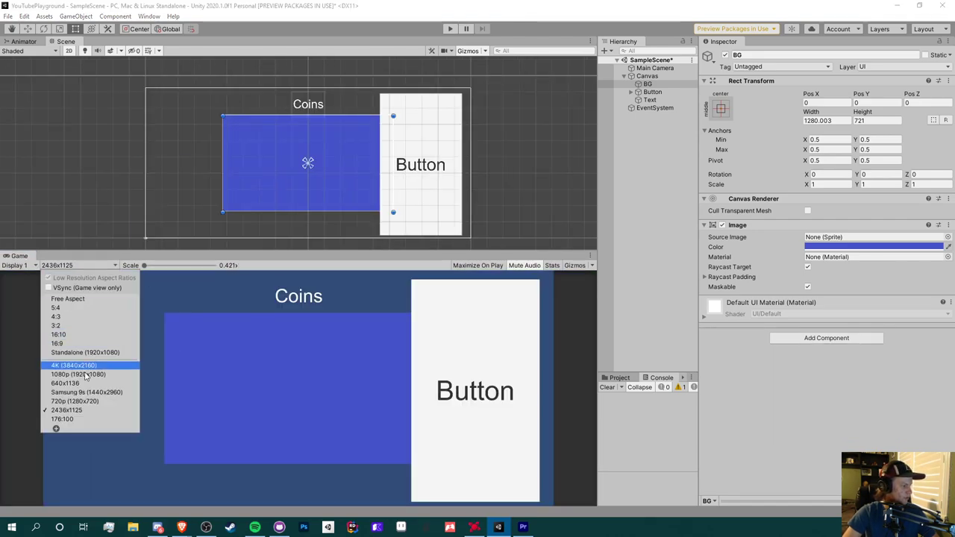
{"action": "left_click", "coordinate": [76, 411]}
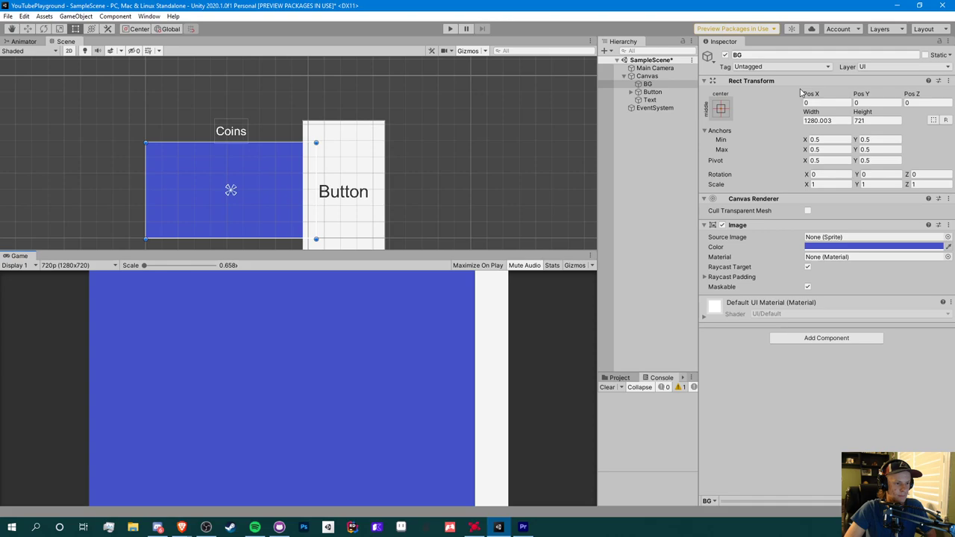
Step: Try stretch and top-stretch anchor presets on the BG panel, then preview at 2436x1125
{"action": "left_click", "coordinate": [724, 109]}
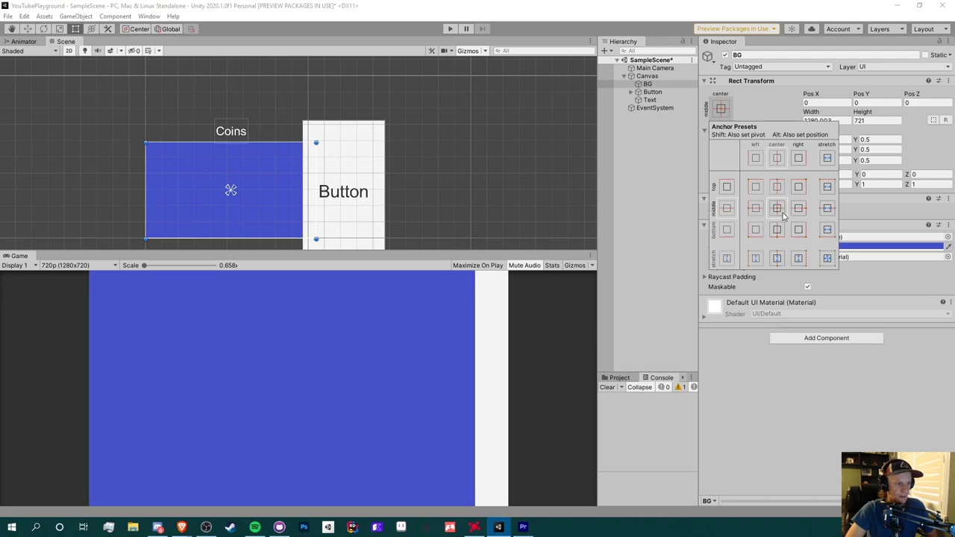
{"action": "left_click", "coordinate": [827, 259]}
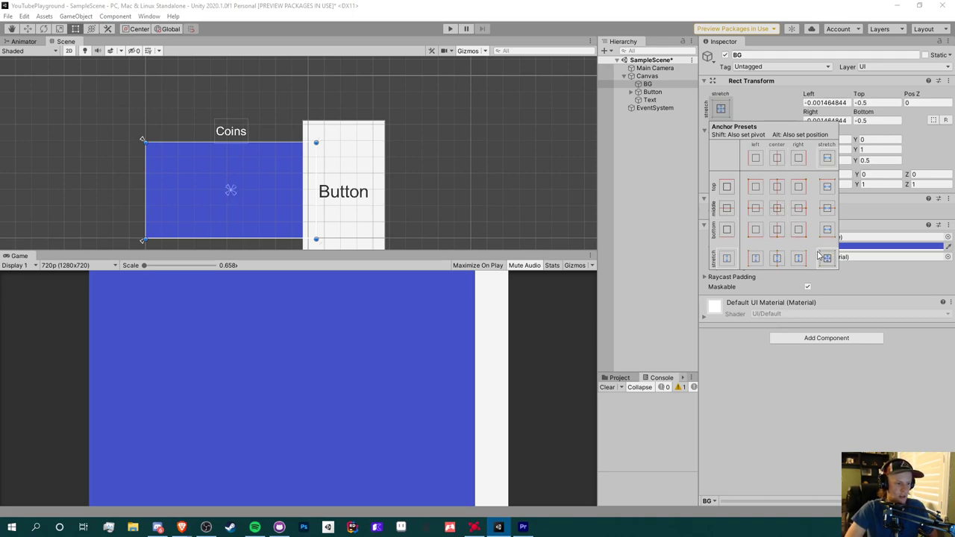
{"action": "left_click", "coordinate": [827, 187]}
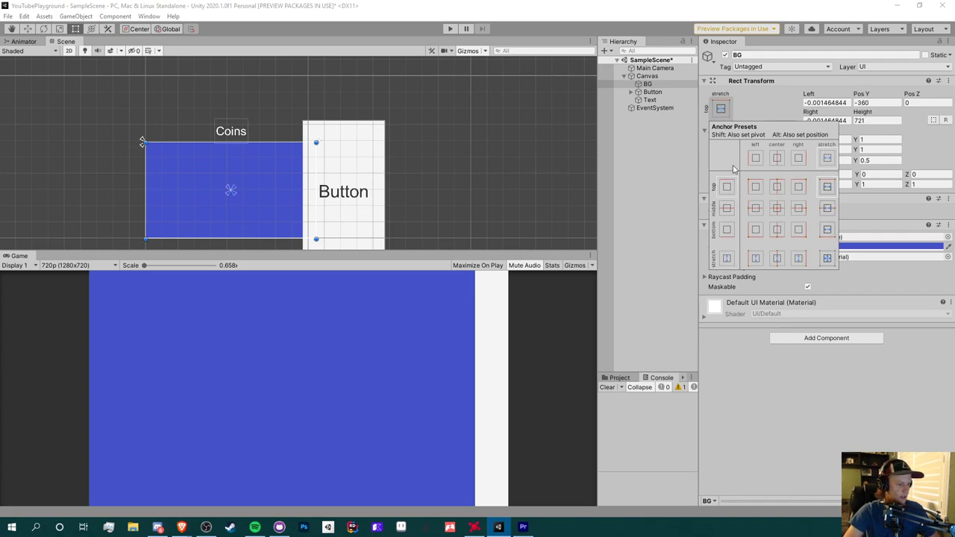
{"action": "left_click", "coordinate": [74, 265]}
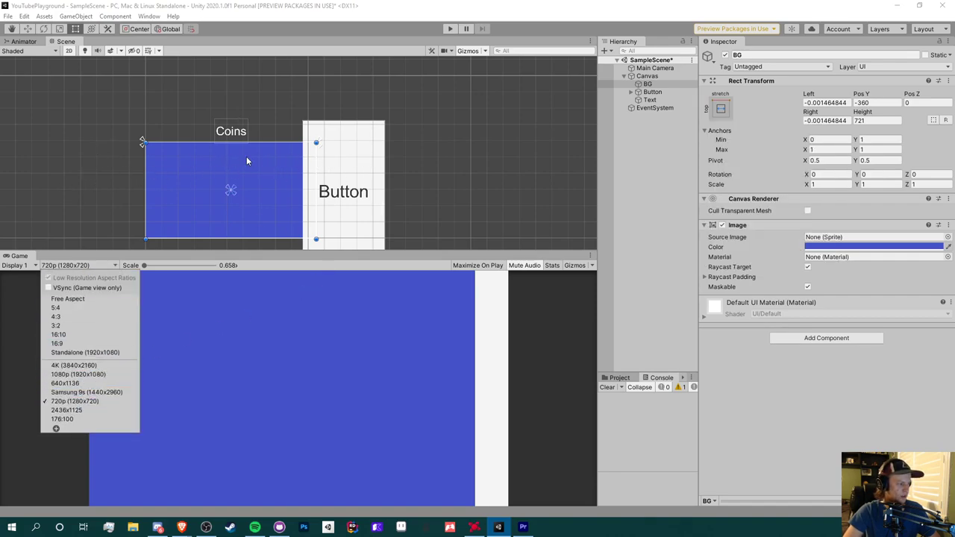
{"action": "left_click", "coordinate": [67, 409]}
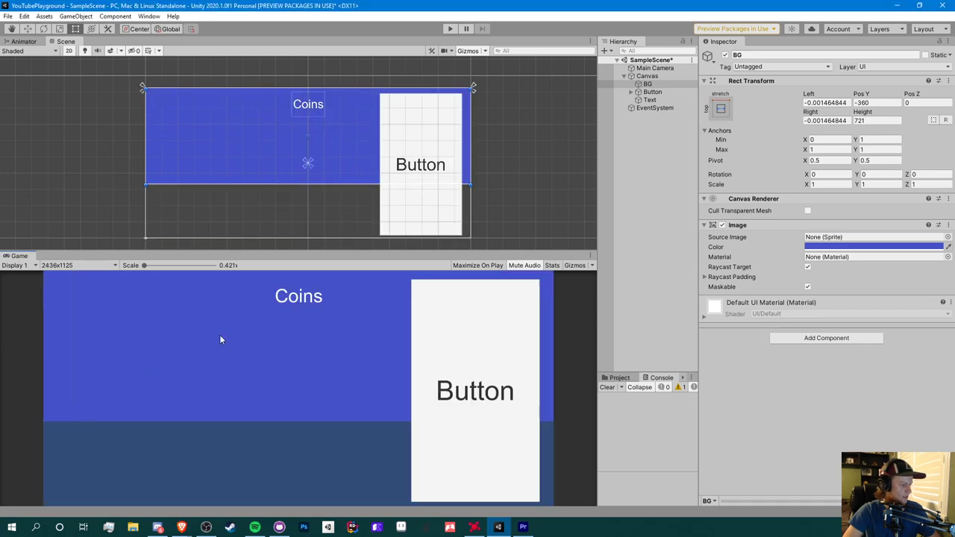
Step: Reselect the BG panel and preview the game at 720p (1280x720)
{"action": "left_click", "coordinate": [75, 265]}
{"action": "left_click", "coordinate": [113, 110]}
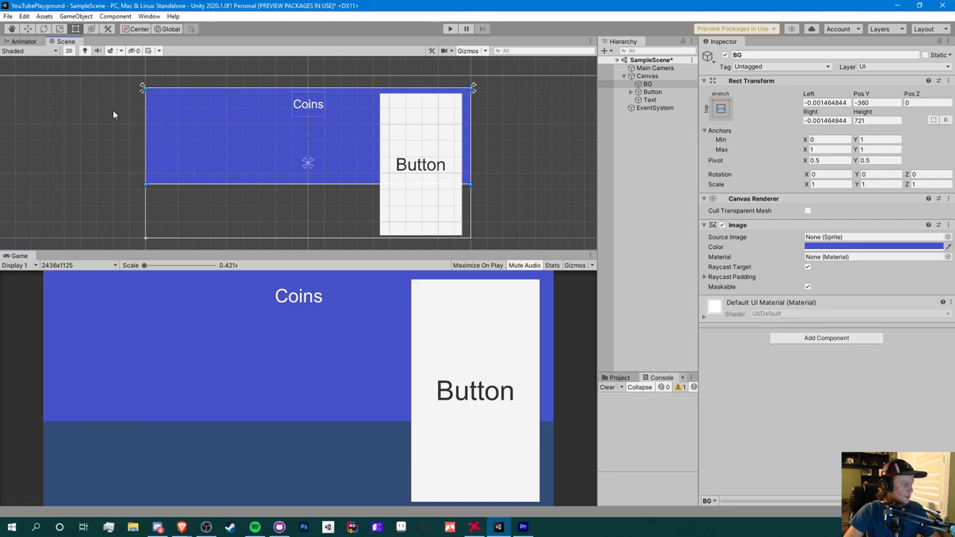
{"action": "left_click", "coordinate": [112, 110]}
{"action": "scroll", "coordinate": [127, 101], "scroll_direction": "up", "scroll_amount": 2}
{"action": "left_click", "coordinate": [646, 84]}
{"action": "scroll", "coordinate": [128, 83], "scroll_direction": "up", "scroll_amount": 4}
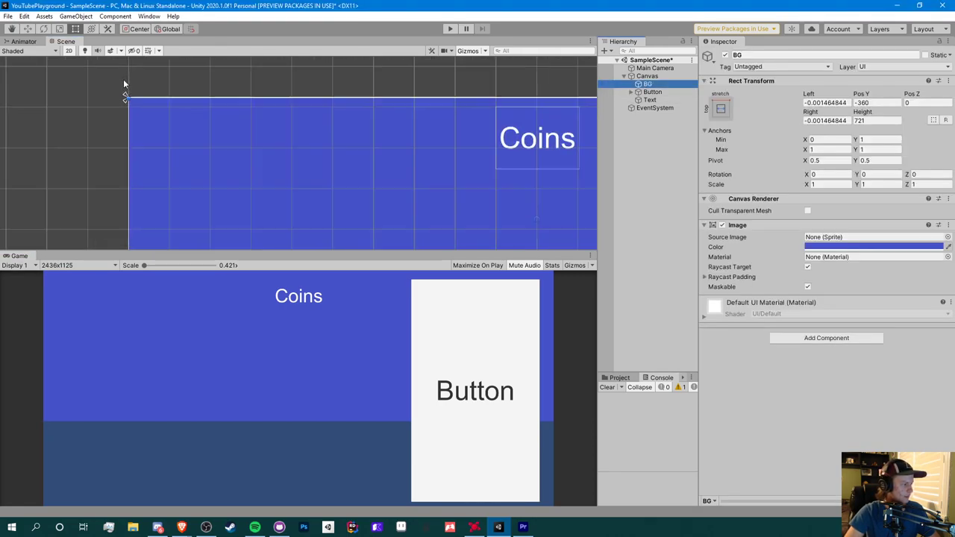
{"action": "scroll", "coordinate": [134, 93], "scroll_direction": "down", "scroll_amount": 6}
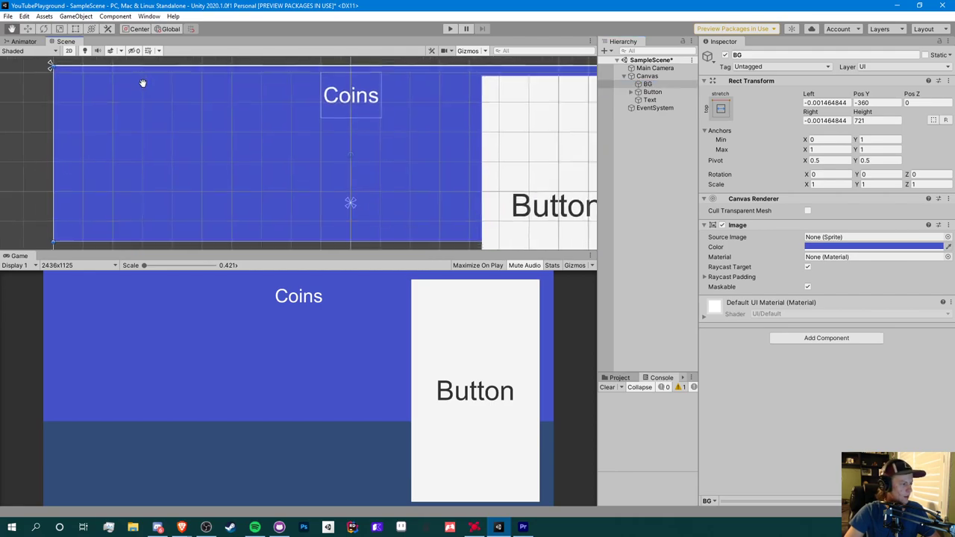
{"action": "left_click", "coordinate": [69, 265]}
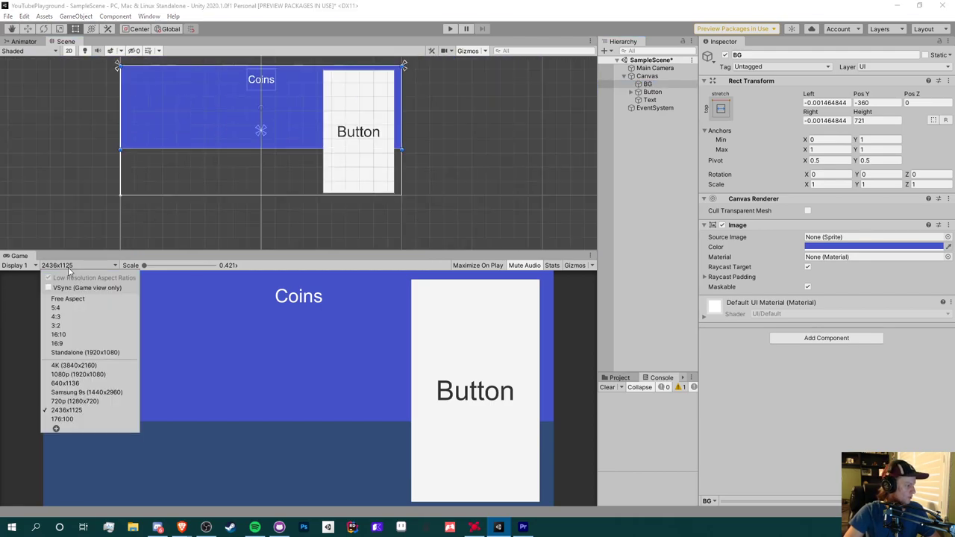
{"action": "left_click", "coordinate": [84, 401]}
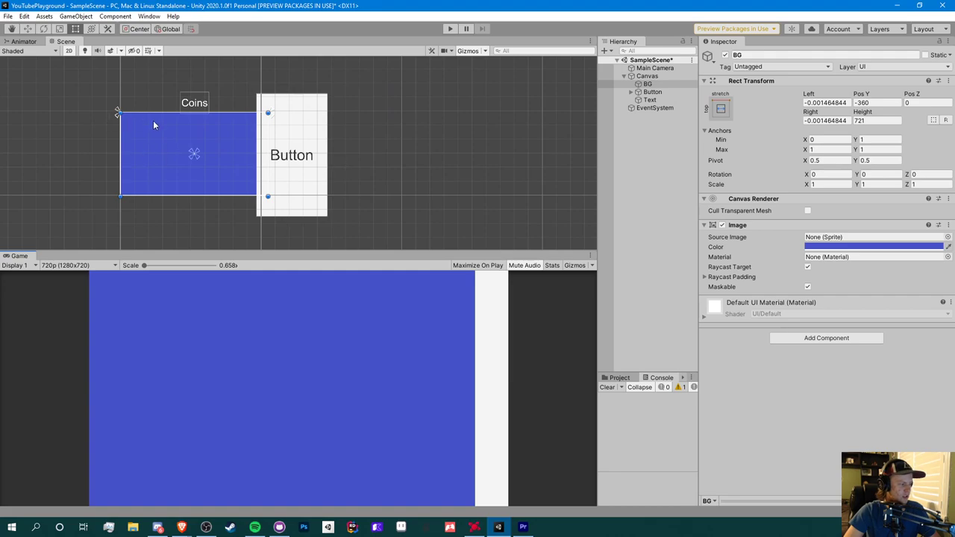
Step: Set the BG panel's anchors to stretch across the whole canvas
{"action": "left_click", "coordinate": [720, 110]}
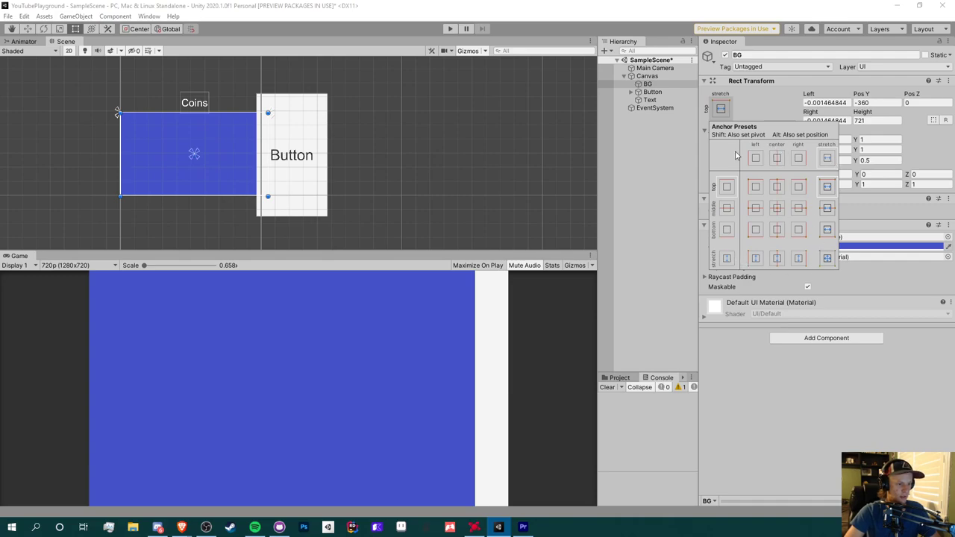
{"action": "left_click", "coordinate": [829, 259]}
{"action": "scroll", "coordinate": [215, 119], "scroll_direction": "up", "scroll_amount": 5}
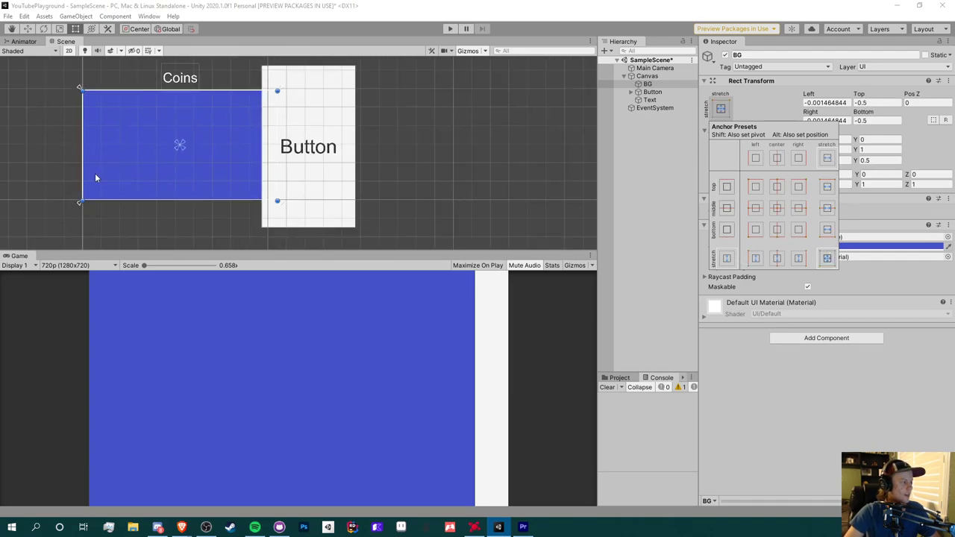
{"action": "scroll", "coordinate": [220, 121], "scroll_direction": "up", "scroll_amount": 2}
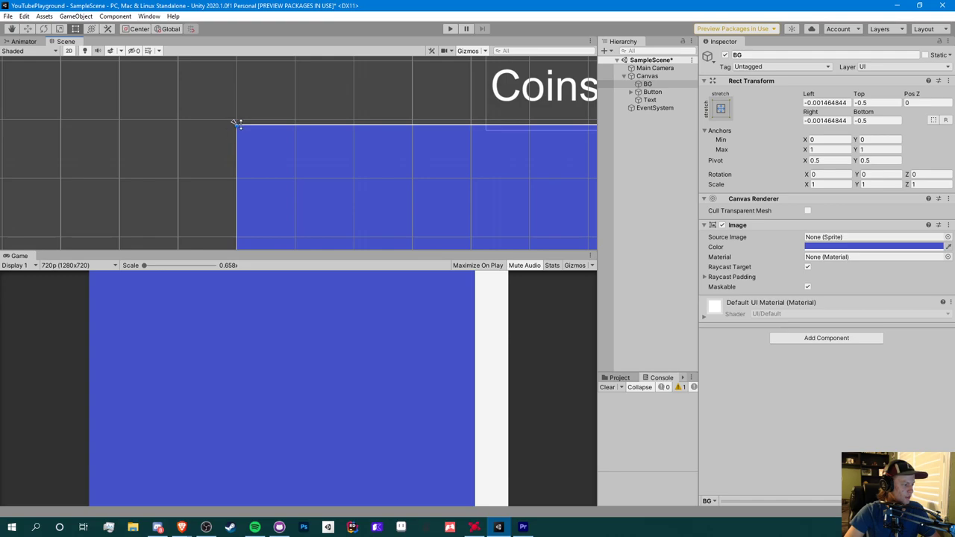
{"action": "scroll", "coordinate": [239, 127], "scroll_direction": "down", "scroll_amount": 6}
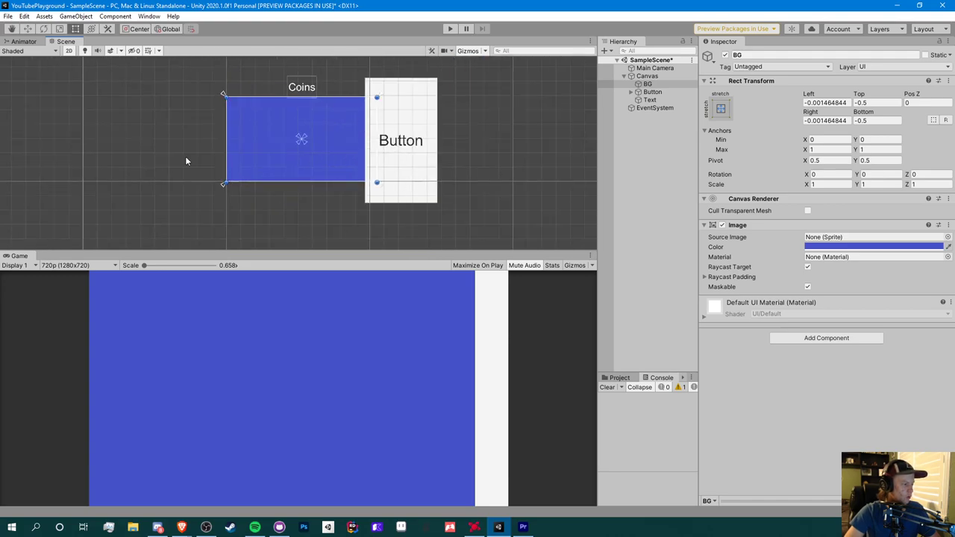
Step: Preview at 2436x1125, frame the background, and check the Canvas and Button
{"action": "left_click", "coordinate": [68, 267]}
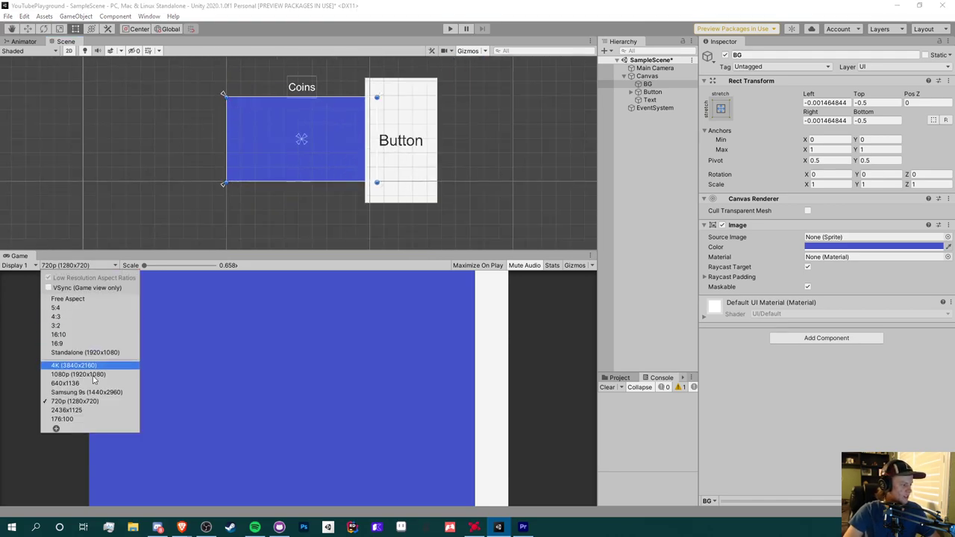
{"action": "left_click", "coordinate": [74, 413]}
{"action": "key", "text": "f"}
{"action": "scroll", "coordinate": [280, 187], "scroll_direction": "up", "scroll_amount": 3}
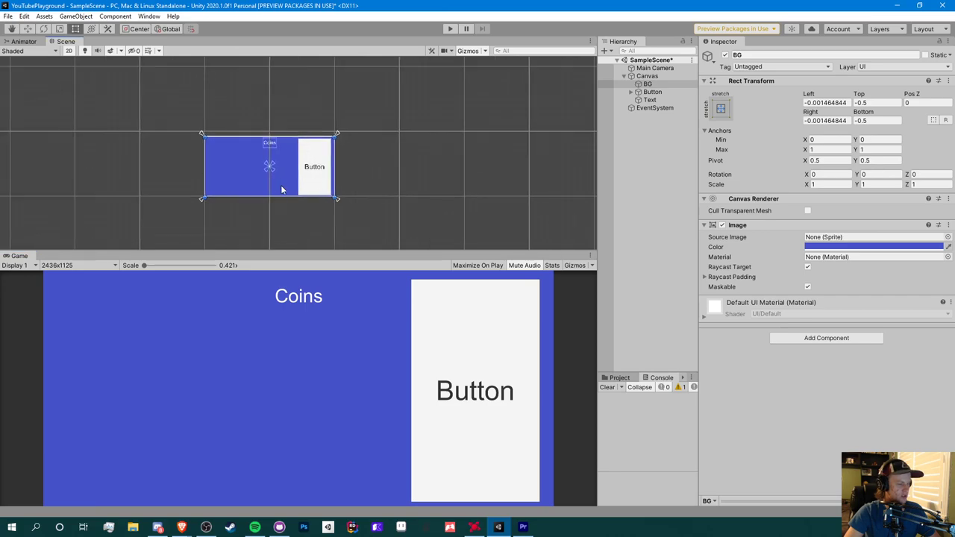
{"action": "left_click", "coordinate": [647, 77]}
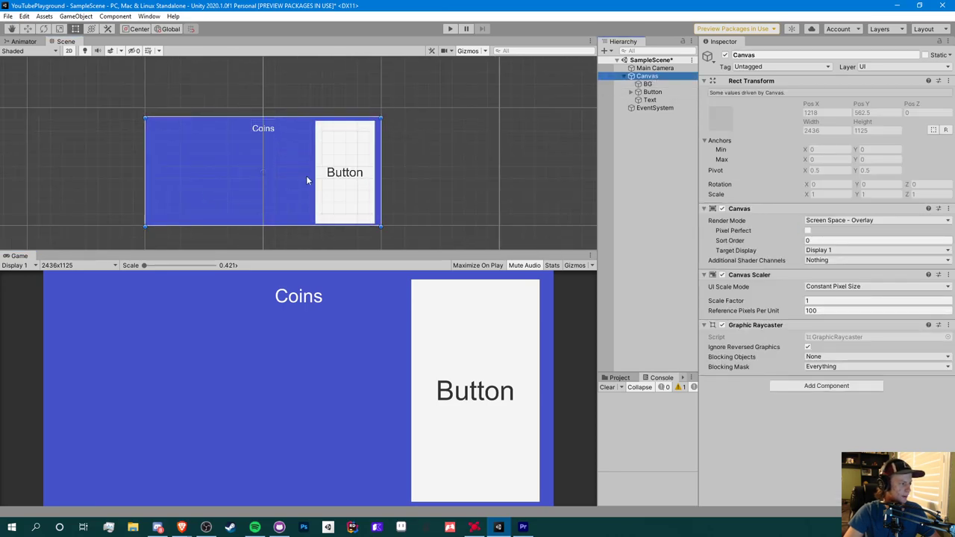
{"action": "left_click", "coordinate": [664, 91]}
Step: Change the BG Image colour to a navy blue
{"action": "left_click", "coordinate": [648, 84]}
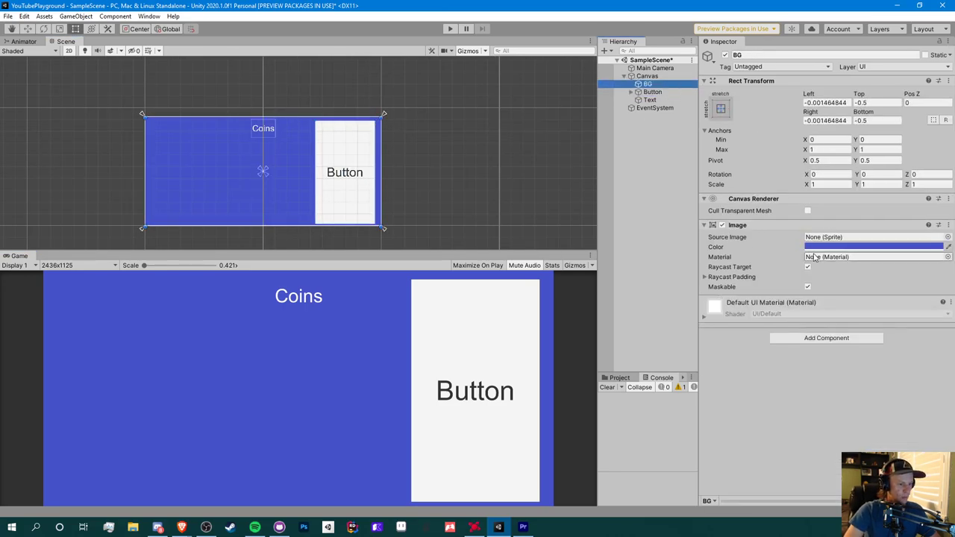
{"action": "left_click", "coordinate": [851, 247]}
{"action": "left_click", "coordinate": [894, 328]}
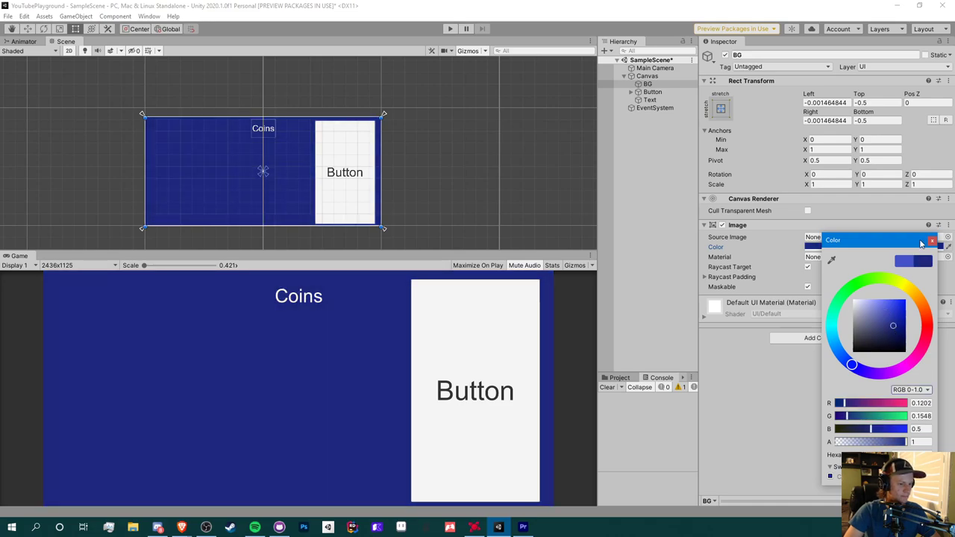
{"action": "left_click", "coordinate": [932, 240]}
Step: Preview the game at 720p (1280x720) with the whole background and button in view
{"action": "left_click", "coordinate": [97, 265]}
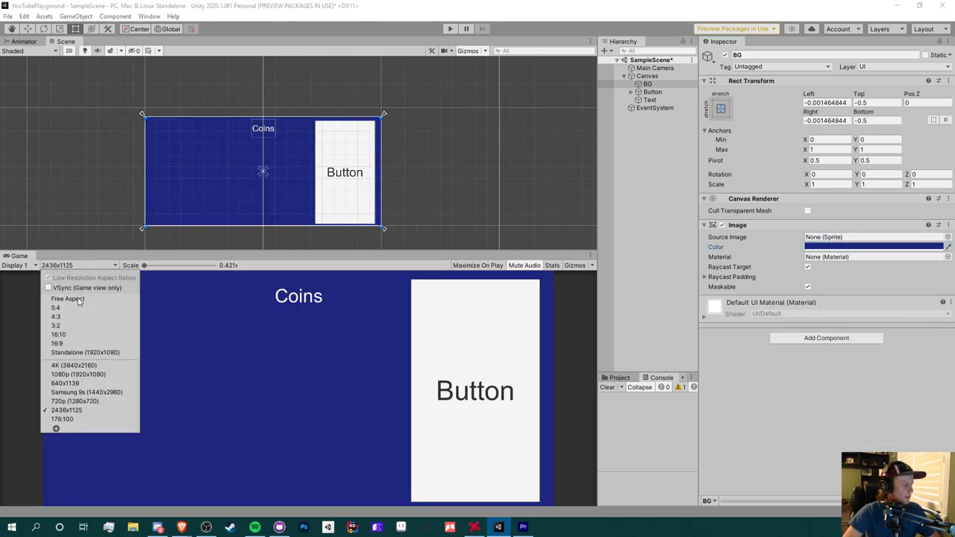
{"action": "left_click", "coordinate": [82, 410]}
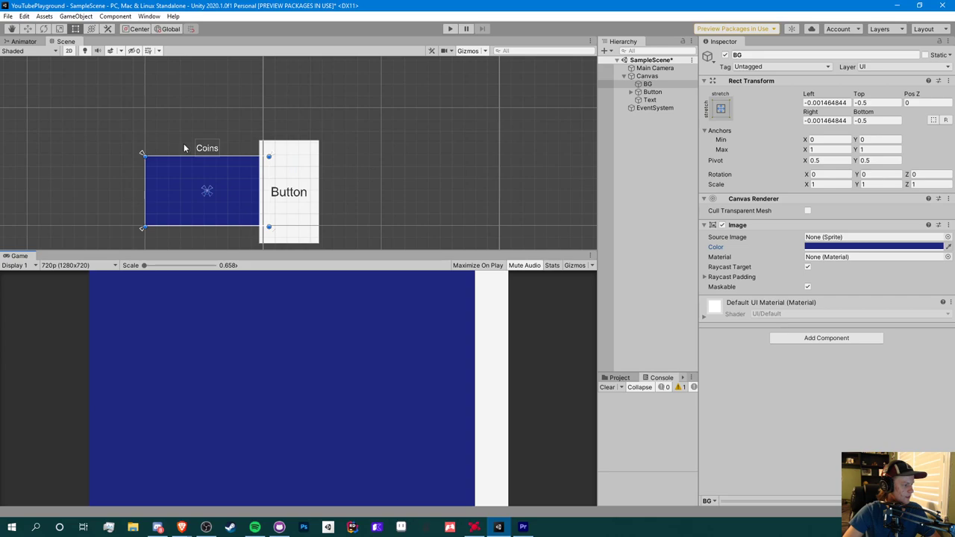
{"action": "scroll", "coordinate": [258, 171], "scroll_direction": "up", "scroll_amount": 3}
{"action": "scroll", "coordinate": [279, 171], "scroll_direction": "down", "scroll_amount": 2}
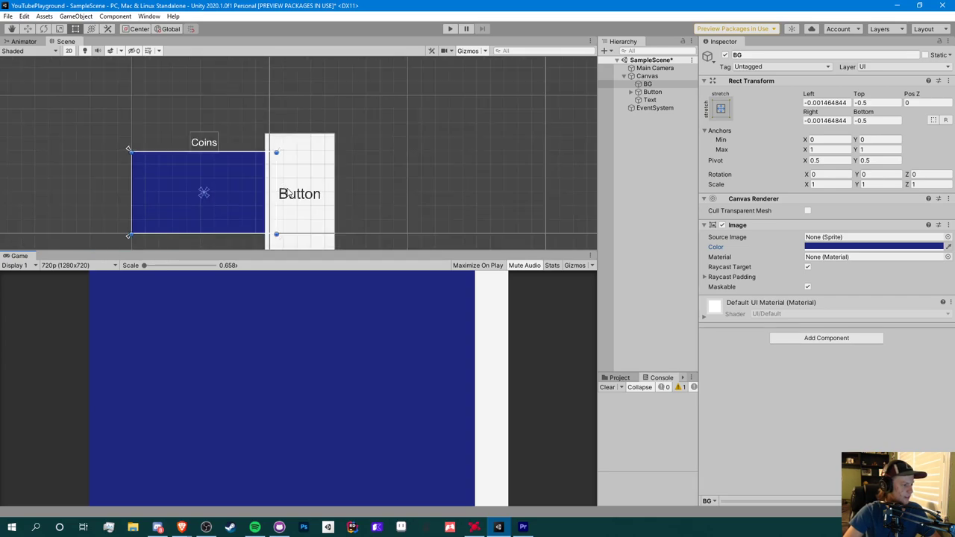
{"action": "middle_click_drag", "start_coordinate": [202, 194], "coordinate": [209, 145]}
Step: Switch back to 2436x1125, recentre the canvas and select the Coins text
{"action": "left_click", "coordinate": [91, 267]}
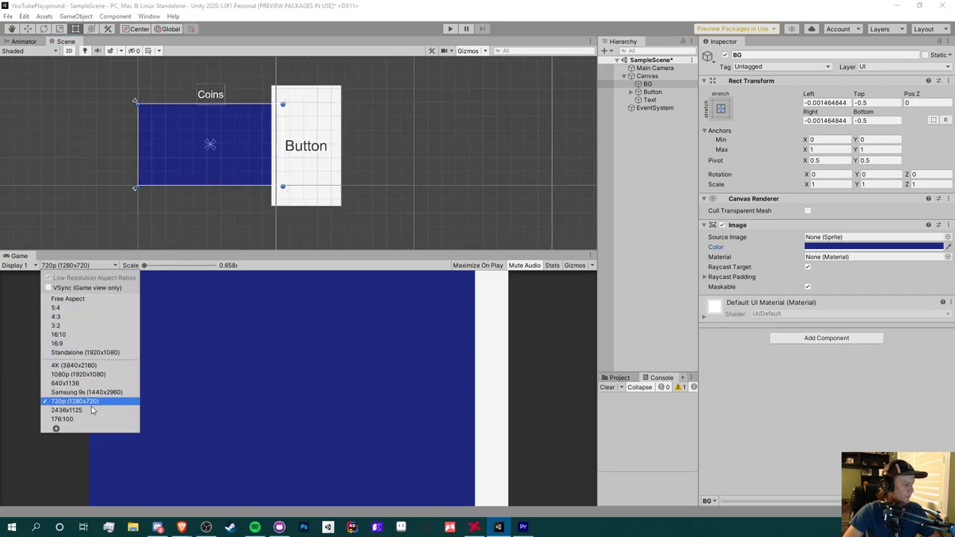
{"action": "left_click", "coordinate": [104, 408]}
{"action": "middle_click_drag", "start_coordinate": [352, 101], "coordinate": [351, 137]}
{"action": "scroll", "coordinate": [352, 137], "scroll_direction": "up", "scroll_amount": 1}
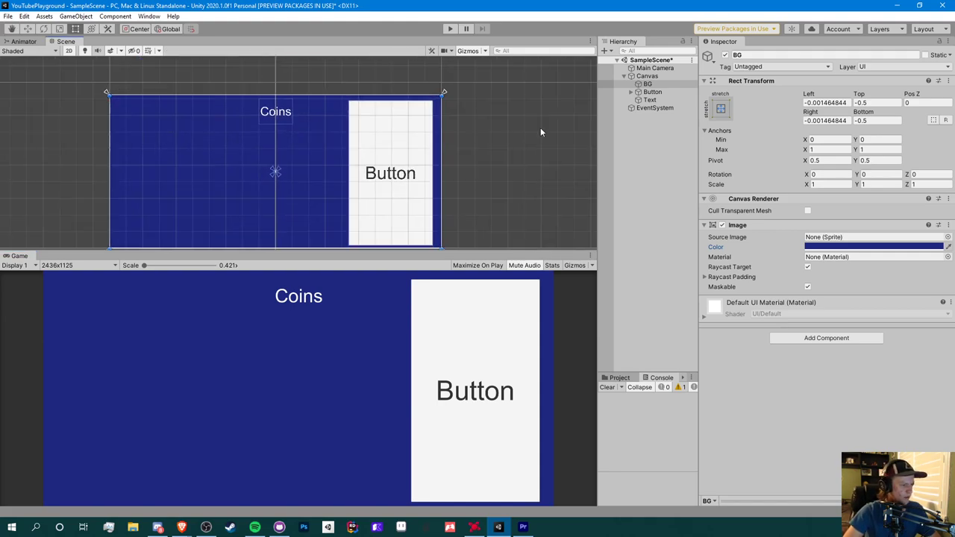
{"action": "left_click", "coordinate": [650, 99]}
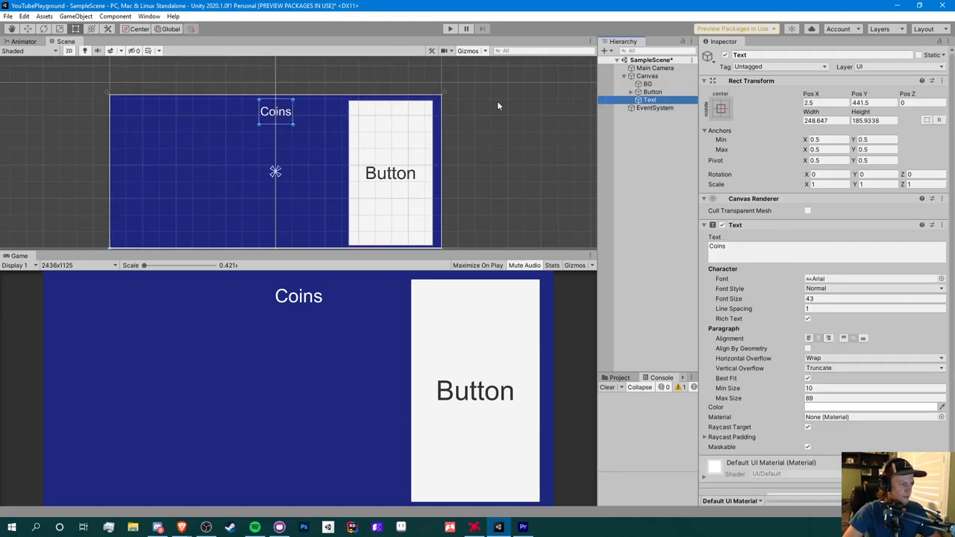
Step: Anchor Coins to the top centre and add a new UI Text under the Canvas
{"action": "left_click", "coordinate": [720, 110]}
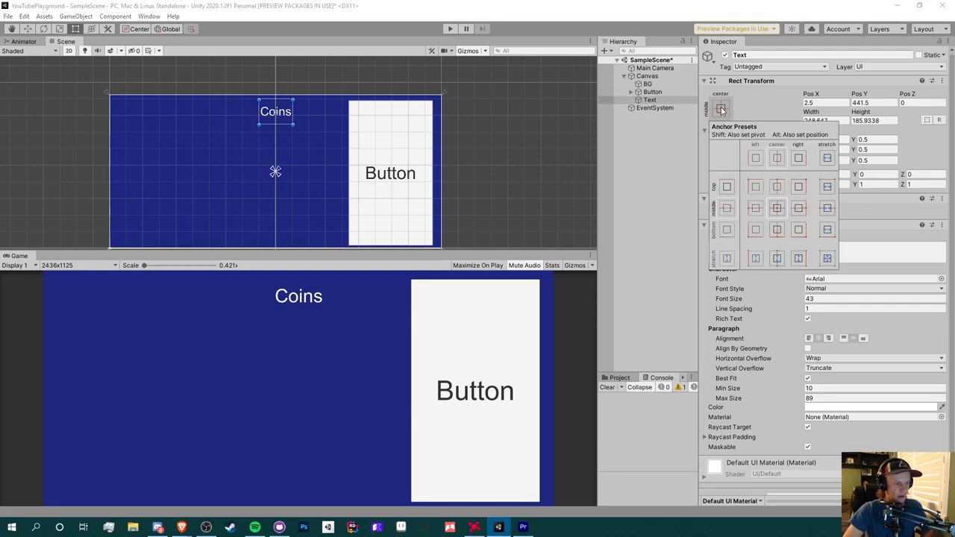
{"action": "left_click", "coordinate": [775, 186]}
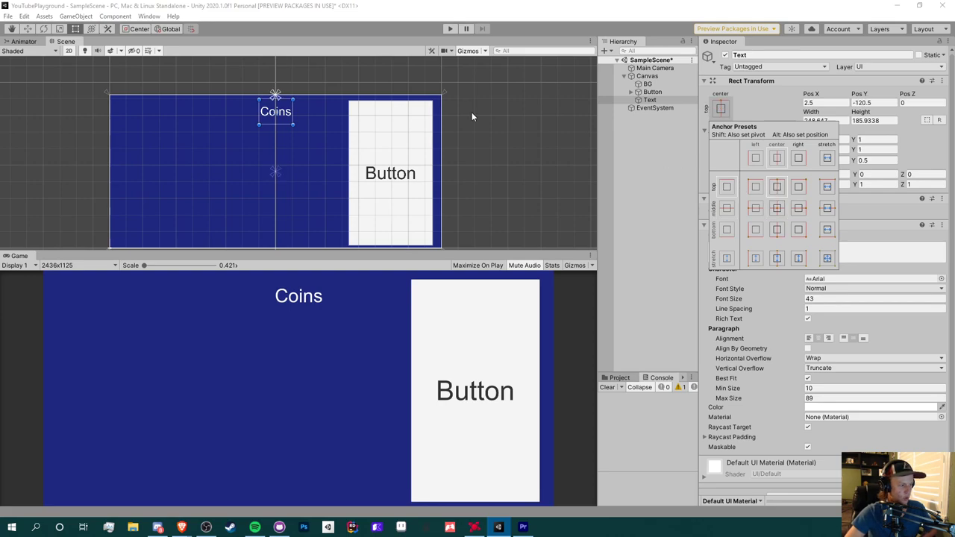
{"action": "left_click", "coordinate": [646, 76]}
{"action": "right_click", "coordinate": [646, 76]}
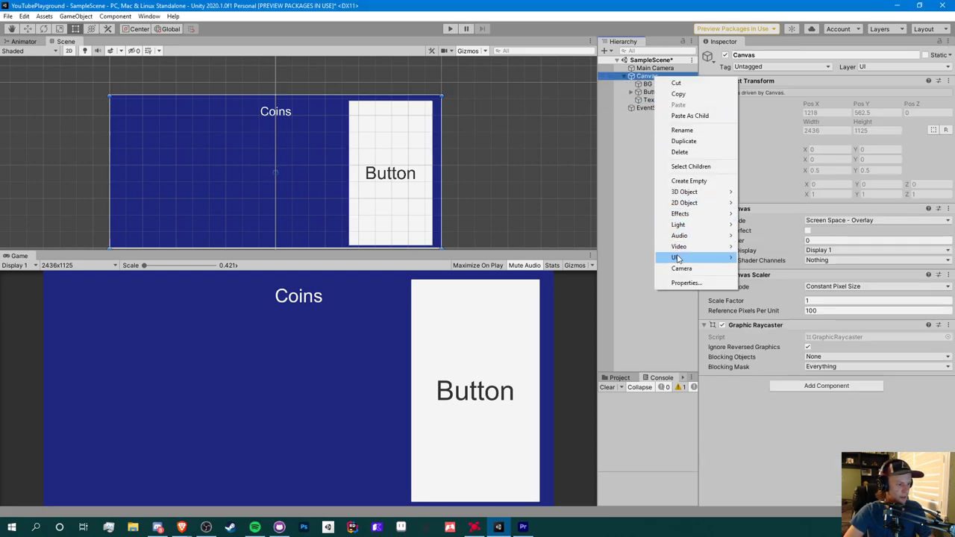
{"action": "mouse_move", "coordinate": [677, 258]}
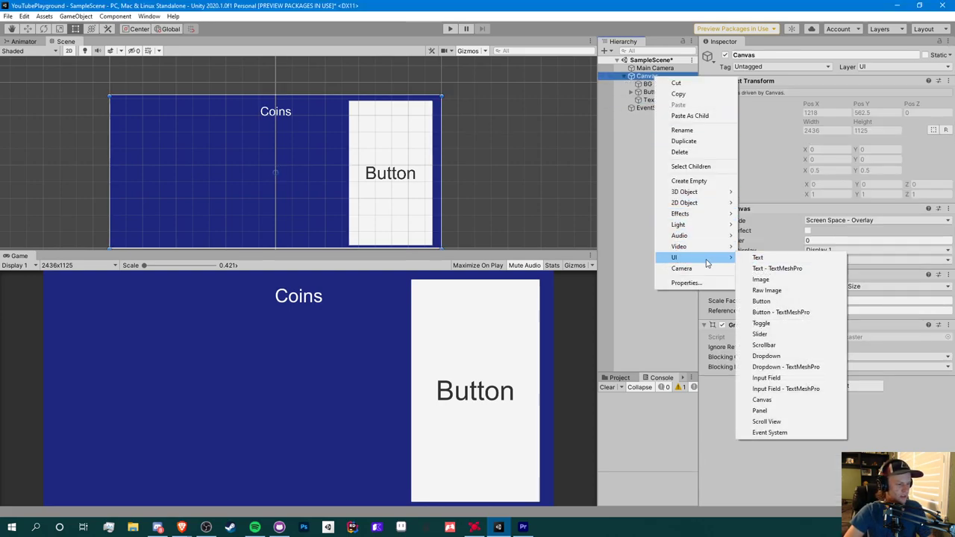
{"action": "right_click", "coordinate": [635, 77]}
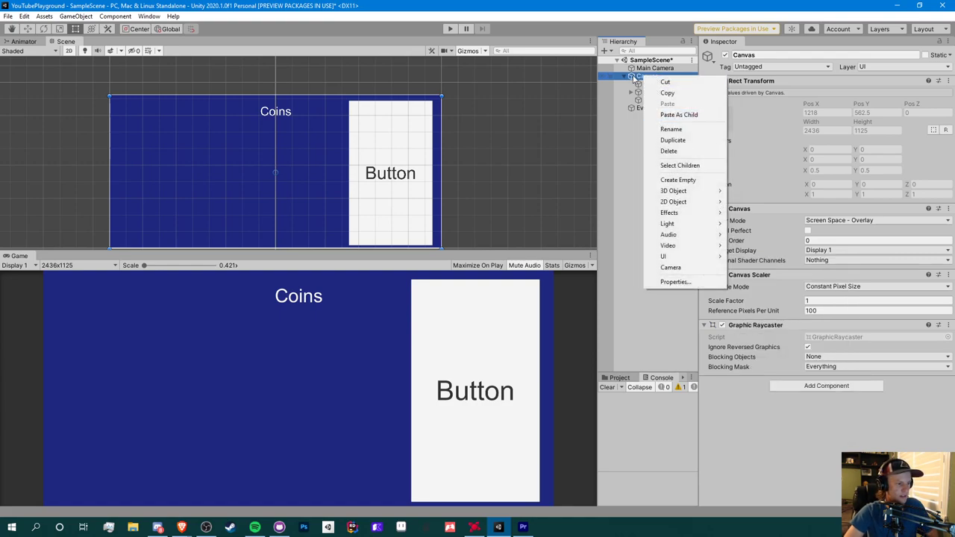
{"action": "mouse_move", "coordinate": [672, 256]}
{"action": "left_click", "coordinate": [746, 258]}
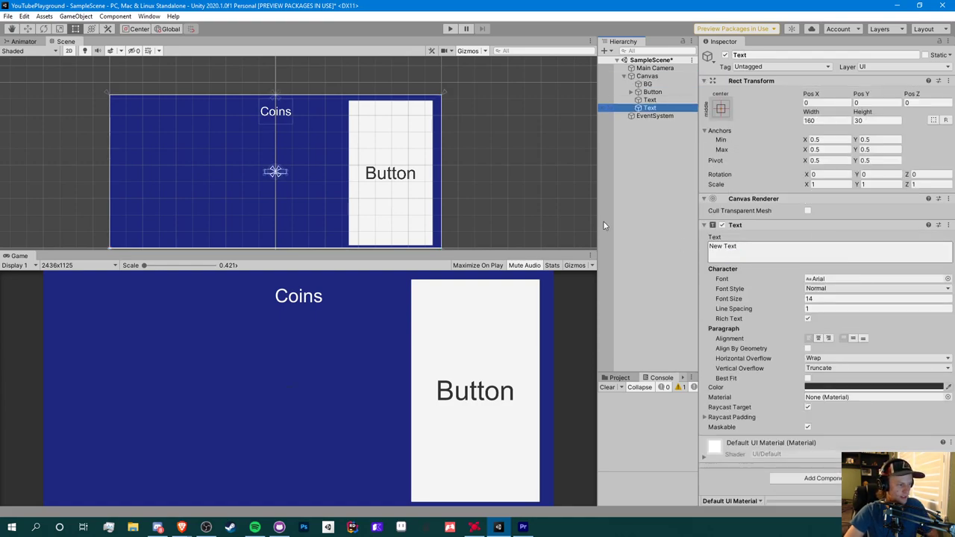
Step: Resize the new text box to about 950 by 178 and make its colour white
{"action": "scroll", "coordinate": [272, 173], "scroll_direction": "up", "scroll_amount": 3}
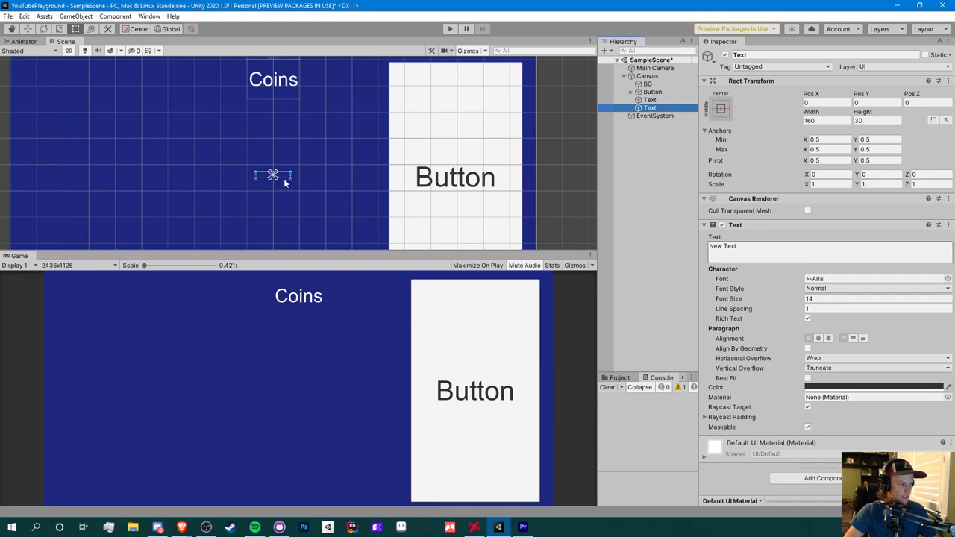
{"action": "left_click_drag", "start_coordinate": [292, 179], "coordinate": [376, 210]}
{"action": "left_click", "coordinate": [873, 386]}
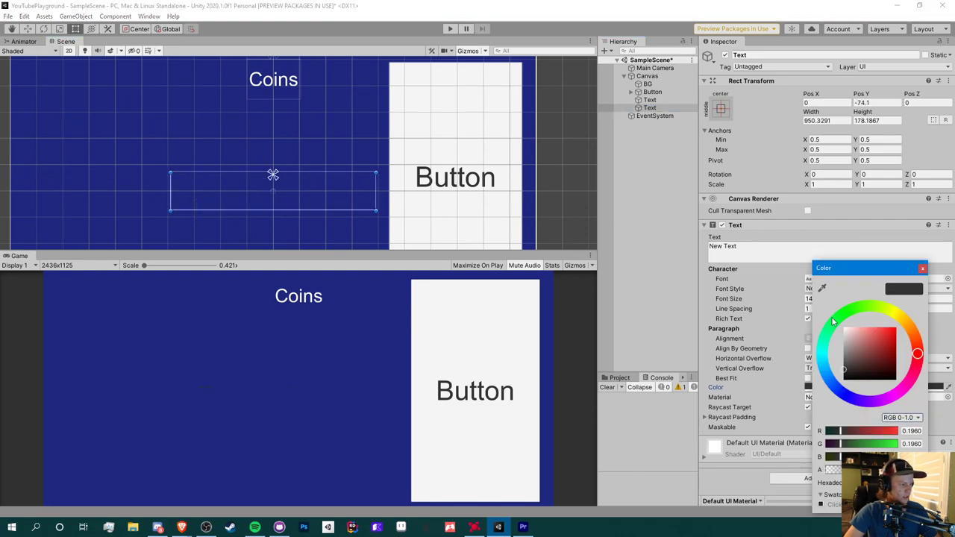
{"action": "left_click", "coordinate": [870, 356]}
{"action": "left_click_drag", "start_coordinate": [869, 356], "coordinate": [845, 329]}
{"action": "left_click", "coordinate": [923, 268]}
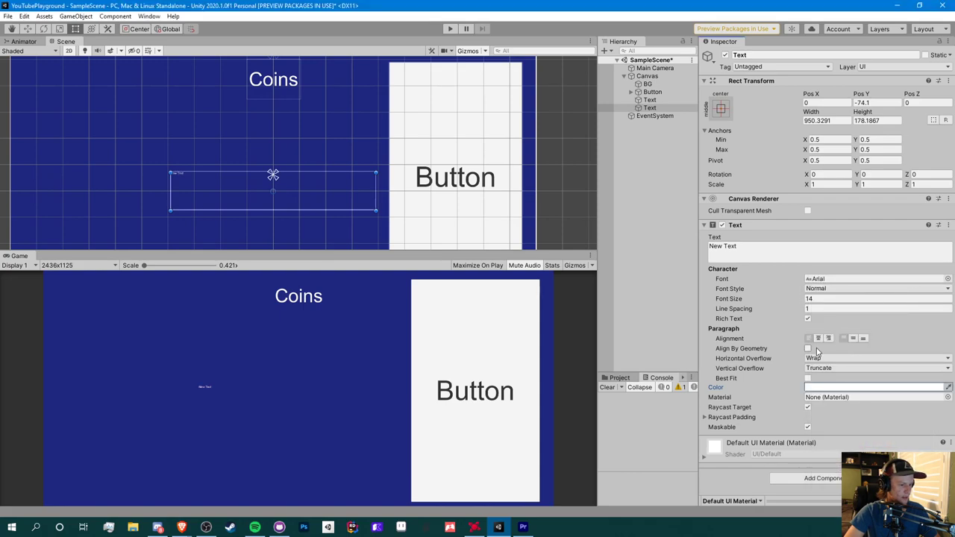
Step: Set the text to 'Version 1.0', top-left aligned, with font size 49
{"action": "left_click", "coordinate": [782, 254]}
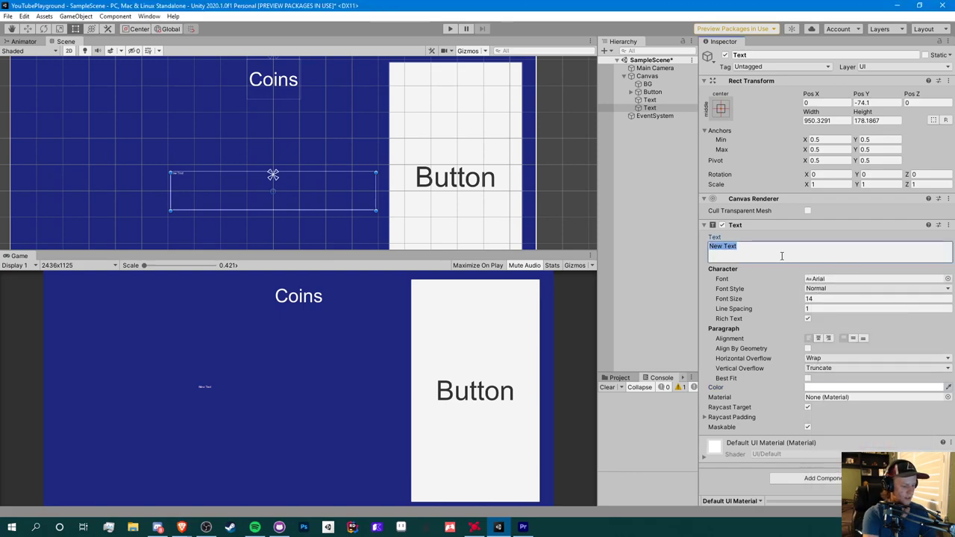
{"action": "type", "text": "Version 1.0"}
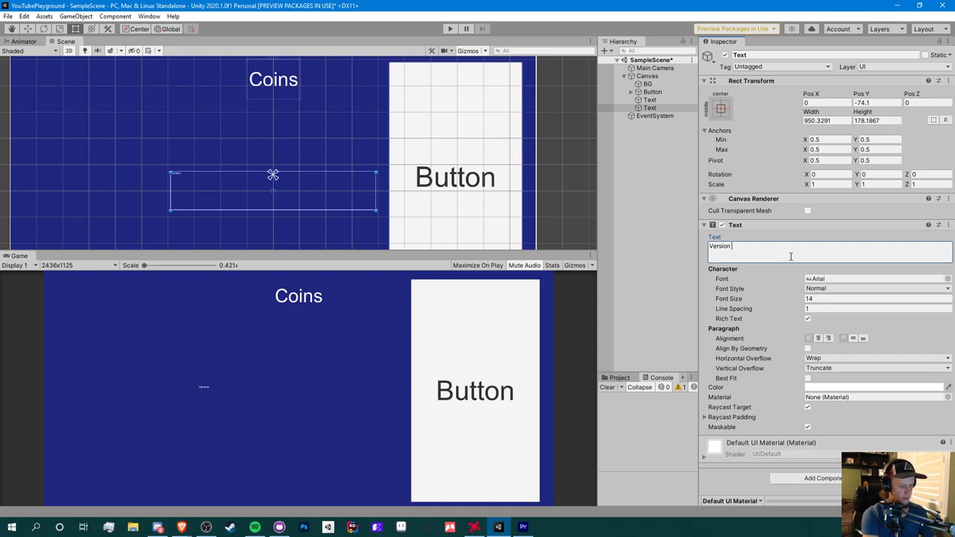
{"action": "left_click", "coordinate": [819, 338]}
{"action": "left_click", "coordinate": [845, 338]}
{"action": "left_click", "coordinate": [808, 338]}
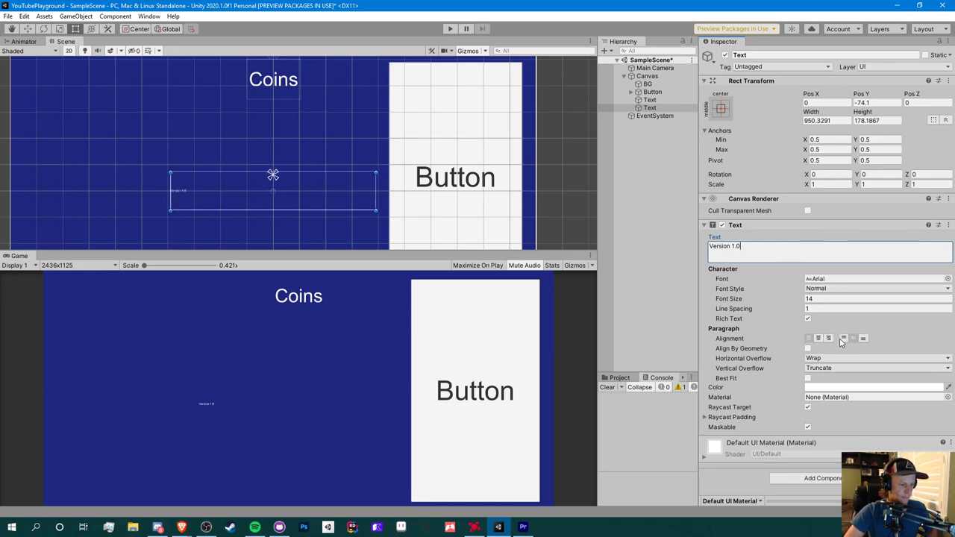
{"action": "left_click", "coordinate": [844, 338]}
{"action": "left_click_drag", "start_coordinate": [741, 302], "coordinate": [769, 301]}
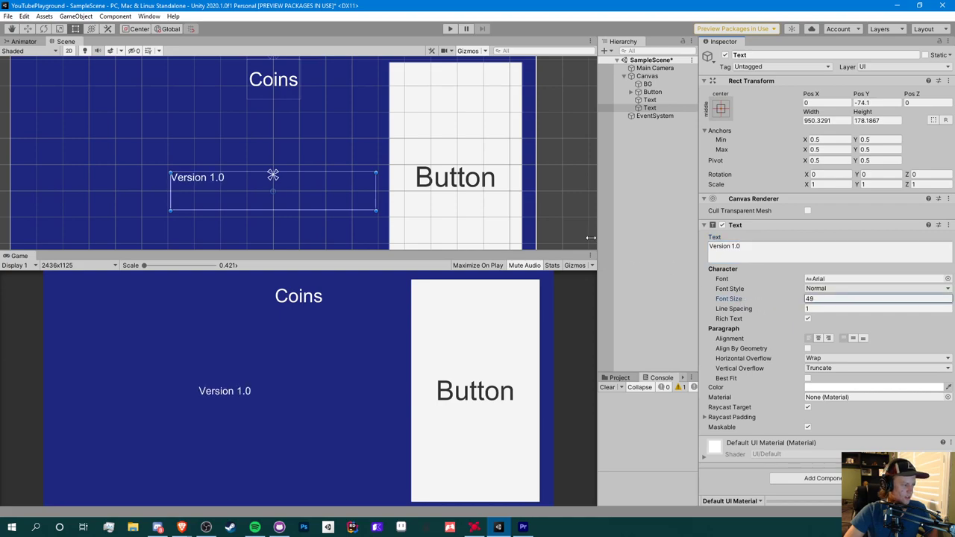
Step: Move Version 1.0 to the top-left, shrink it to about 430x99, and check 720p and 2436x1125
{"action": "scroll", "coordinate": [331, 138], "scroll_direction": "down", "scroll_amount": 2}
{"action": "middle_click_drag", "start_coordinate": [332, 138], "coordinate": [406, 133]}
{"action": "left_click_drag", "start_coordinate": [362, 170], "coordinate": [253, 96]}
{"action": "left_click_drag", "start_coordinate": [345, 111], "coordinate": [258, 98]}
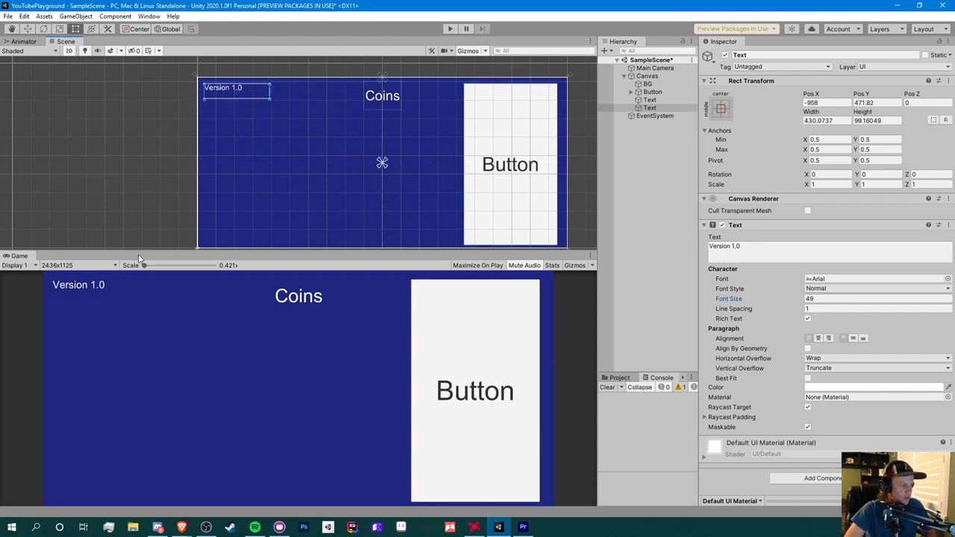
{"action": "left_click", "coordinate": [90, 266]}
{"action": "left_click", "coordinate": [78, 409]}
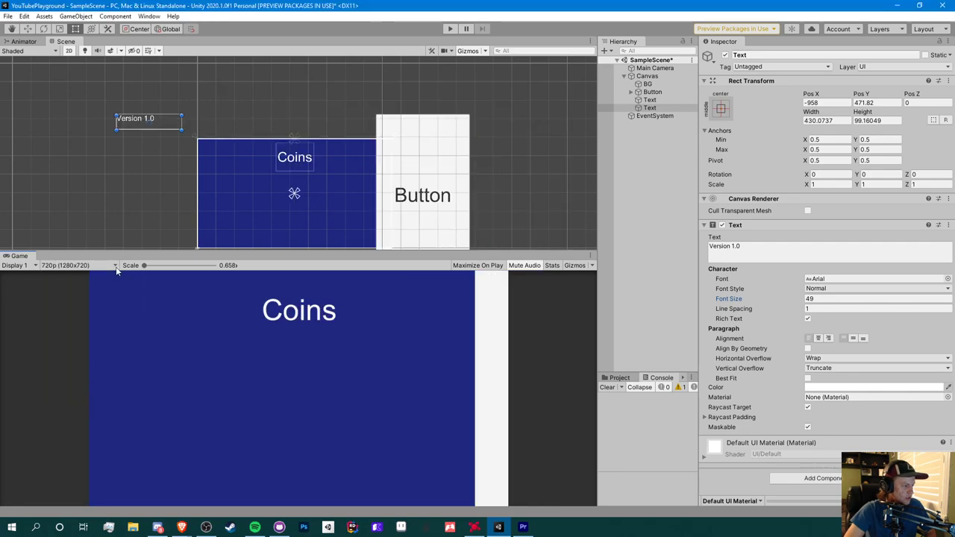
{"action": "left_click", "coordinate": [59, 266]}
{"action": "left_click", "coordinate": [71, 412]}
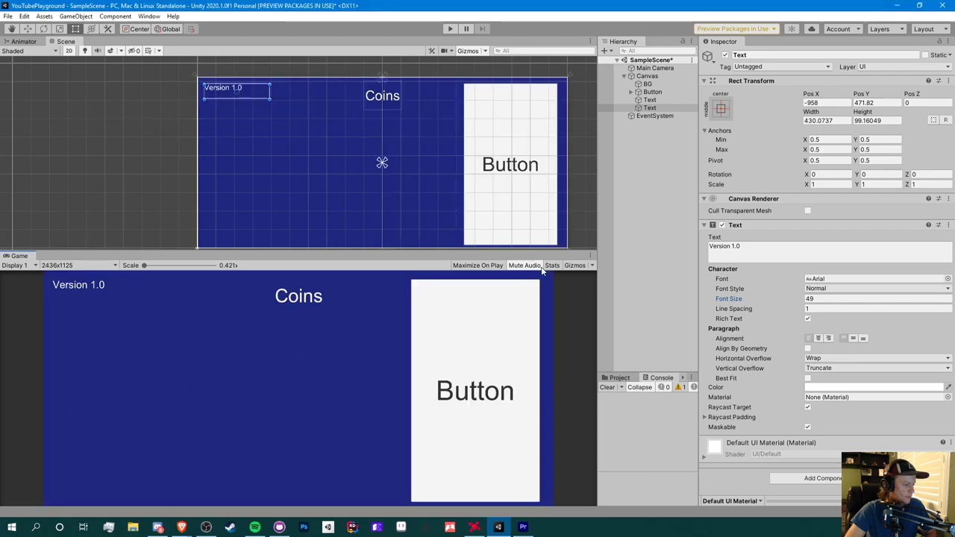
Step: Anchor the Version text to middle-left and preview the canvas at 720p
{"action": "left_click", "coordinate": [721, 109]}
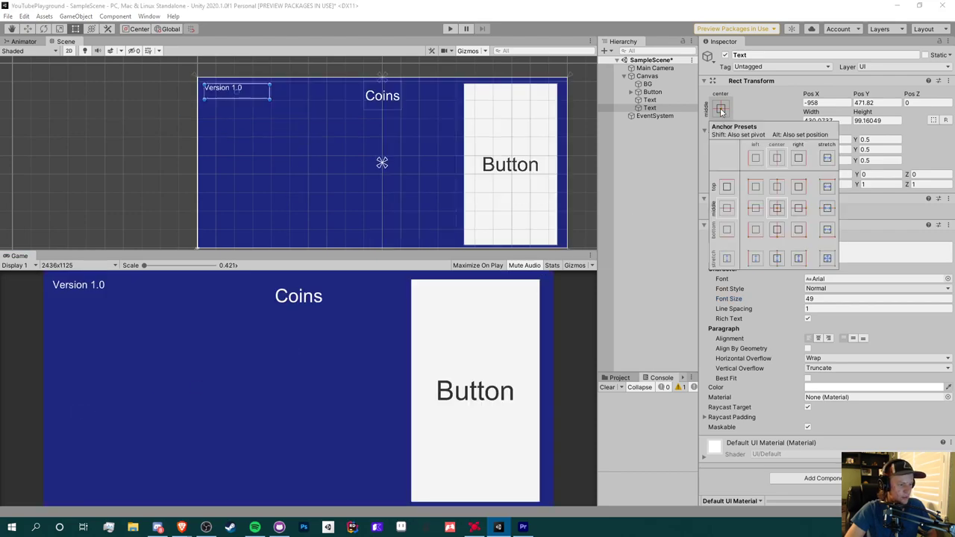
{"action": "left_click", "coordinate": [755, 208]}
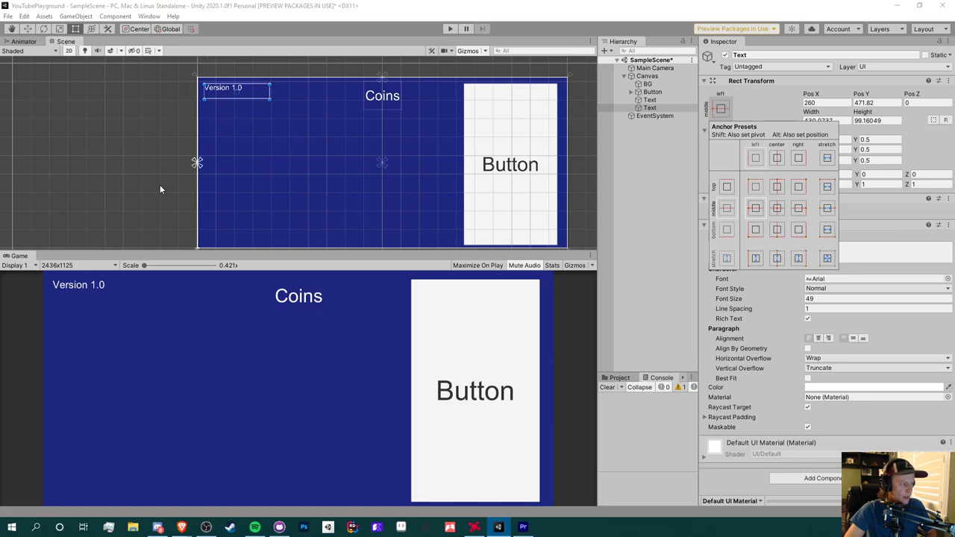
{"action": "left_click", "coordinate": [64, 276]}
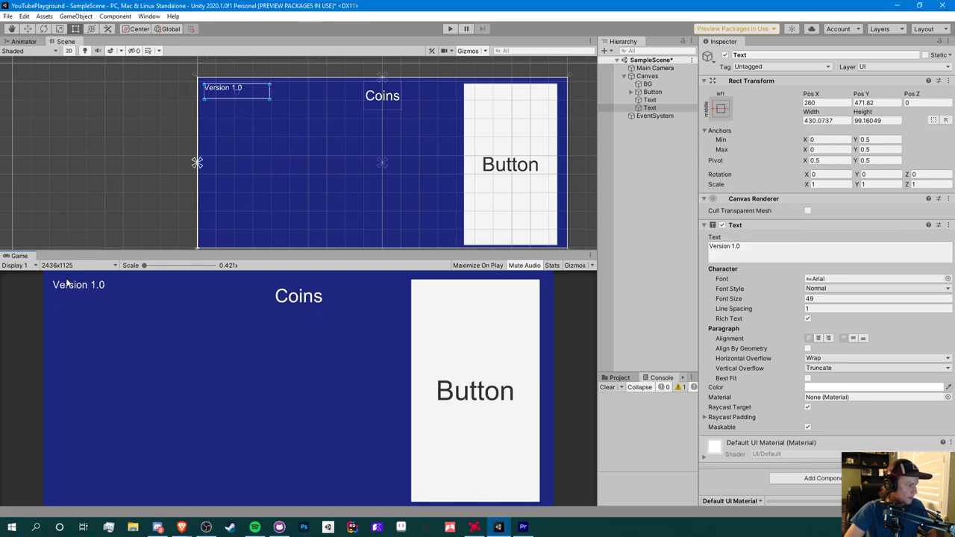
{"action": "left_click", "coordinate": [67, 266]}
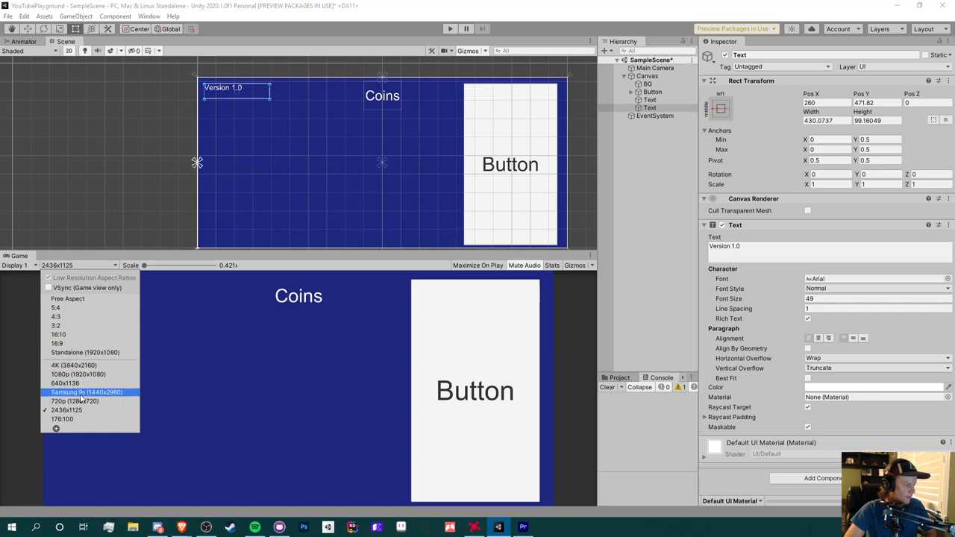
{"action": "left_click", "coordinate": [82, 399]}
{"action": "scroll", "coordinate": [197, 153], "scroll_direction": "up", "scroll_amount": 3}
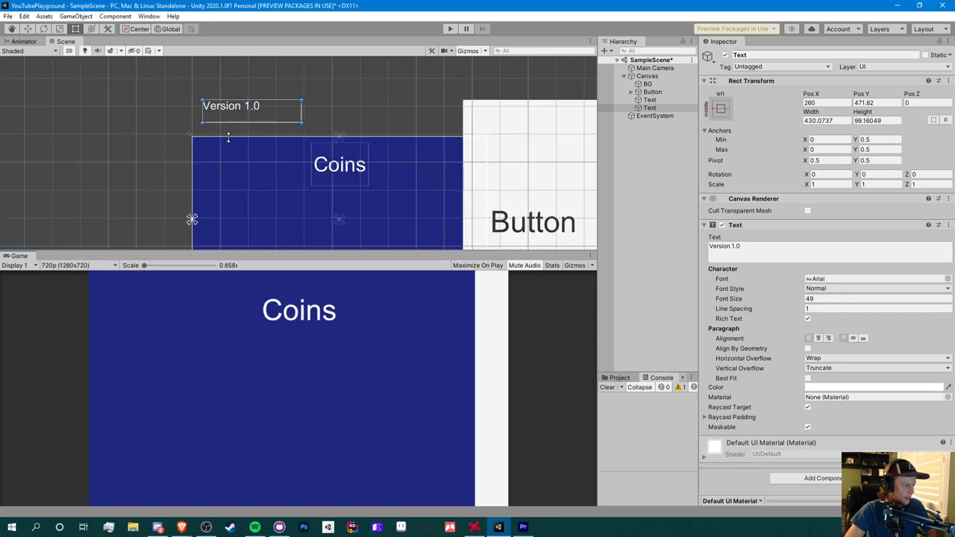
{"action": "scroll", "coordinate": [201, 160], "scroll_direction": "down", "scroll_amount": 5}
Step: Compare the layout at 4K, 720p and finally 2436x1125
{"action": "left_click", "coordinate": [74, 265]}
{"action": "left_click", "coordinate": [85, 366]}
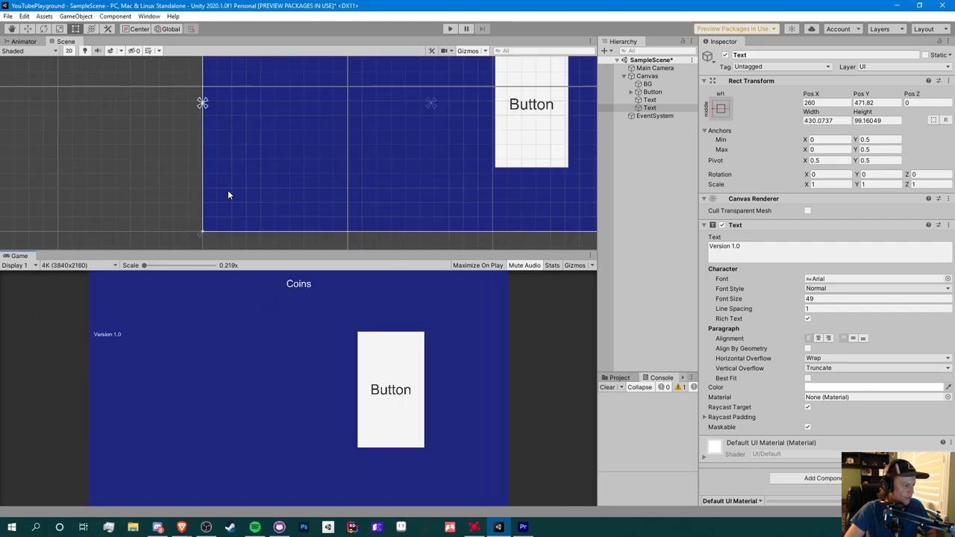
{"action": "scroll", "coordinate": [226, 189], "scroll_direction": "down", "scroll_amount": 3}
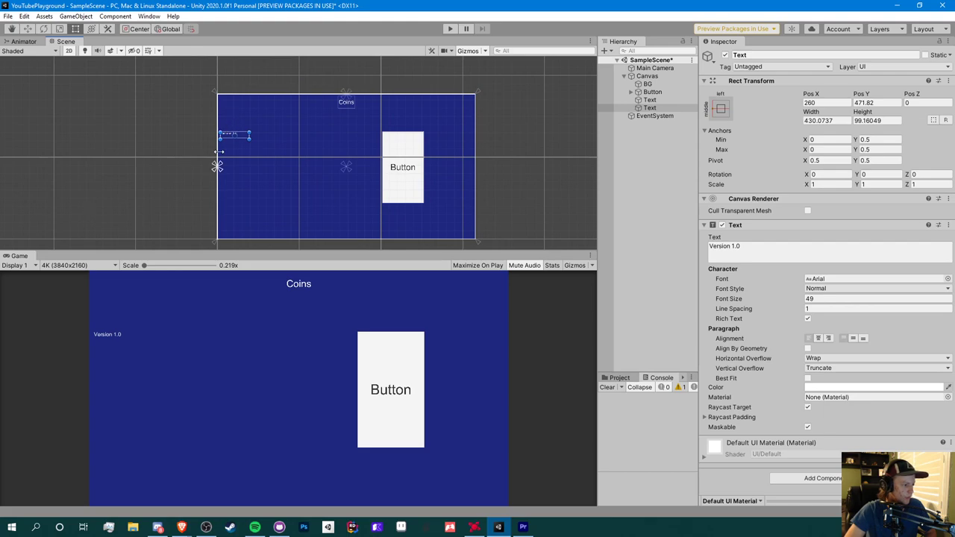
{"action": "left_click", "coordinate": [75, 266]}
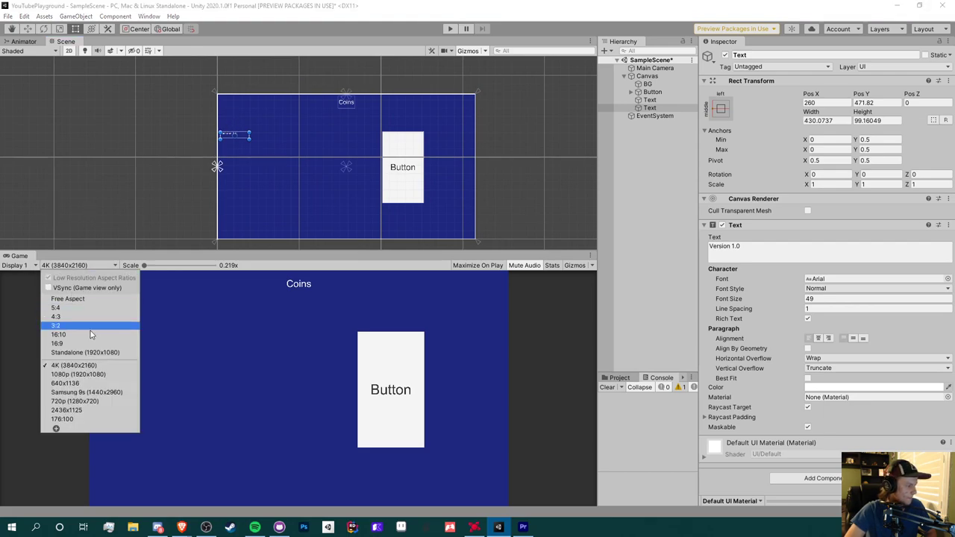
{"action": "left_click", "coordinate": [82, 398]}
{"action": "left_click", "coordinate": [74, 265]}
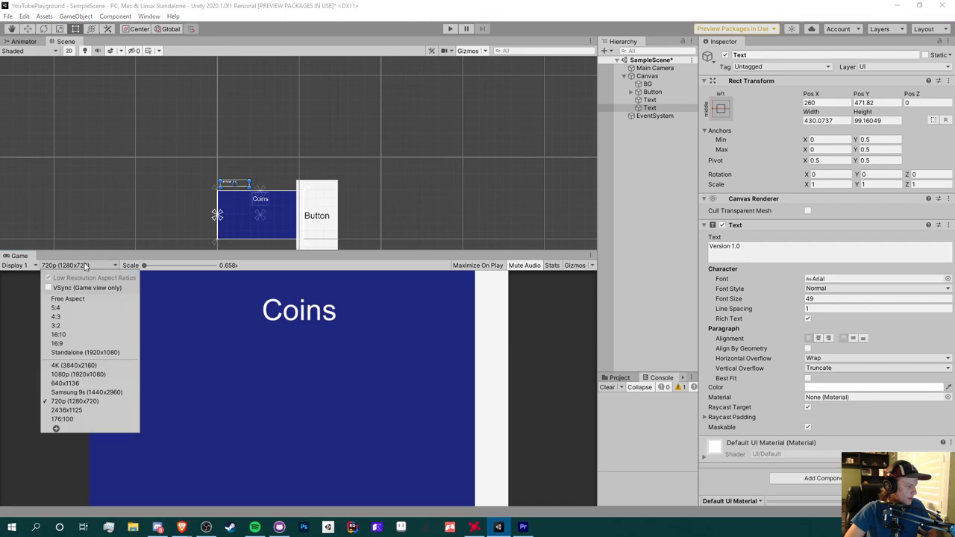
{"action": "left_click", "coordinate": [82, 412]}
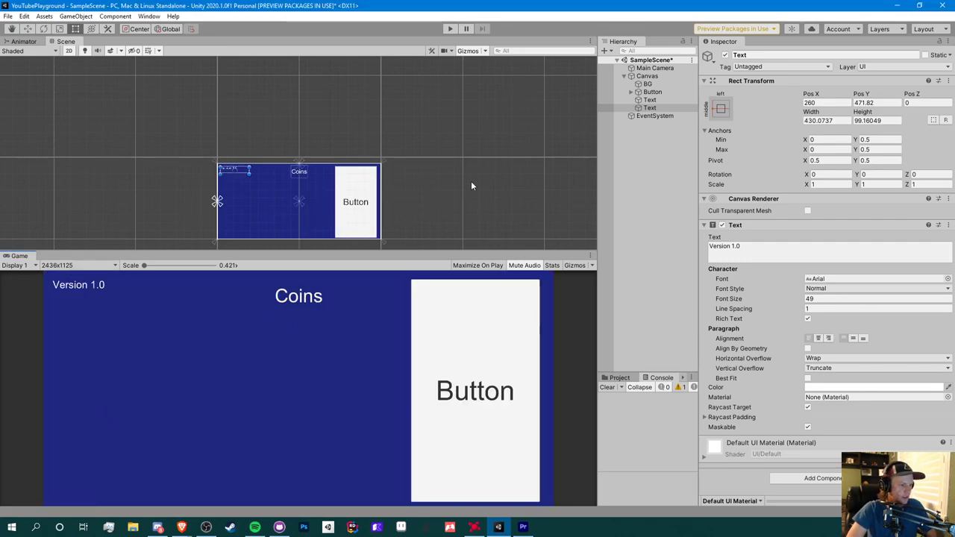
Step: Anchor the Version text to the top-left corner and preview at 720p
{"action": "left_click", "coordinate": [721, 109]}
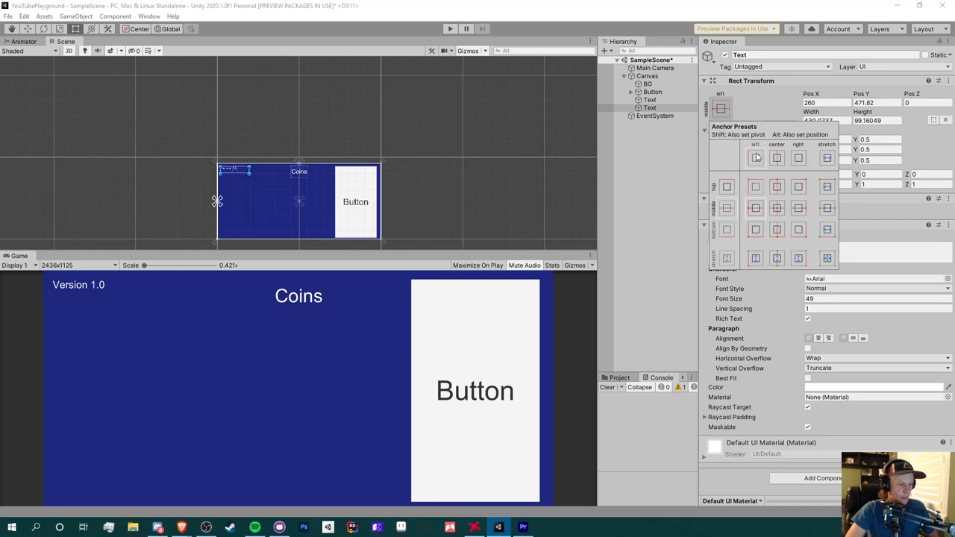
{"action": "left_click", "coordinate": [755, 186]}
{"action": "scroll", "coordinate": [177, 218], "scroll_direction": "up", "scroll_amount": 1}
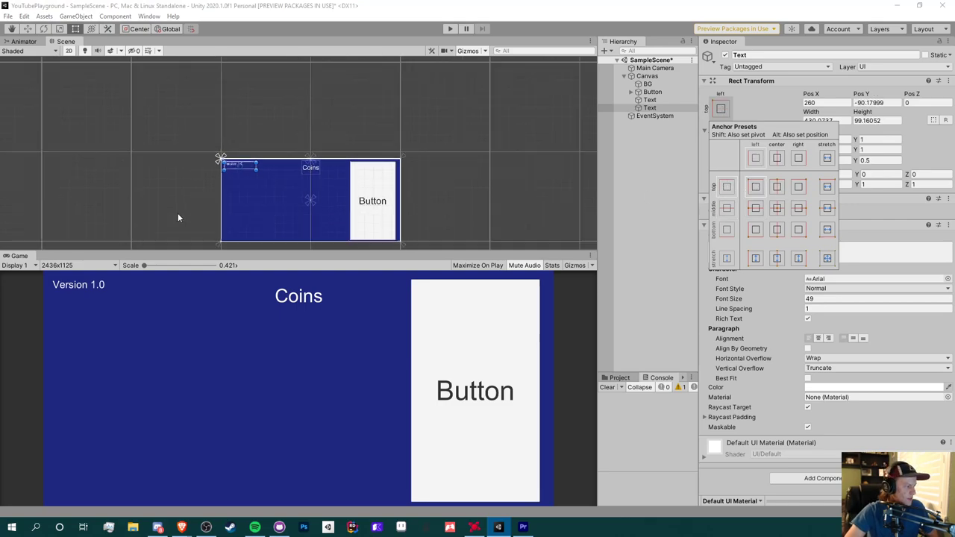
{"action": "left_click", "coordinate": [74, 265]}
{"action": "left_click", "coordinate": [82, 408]}
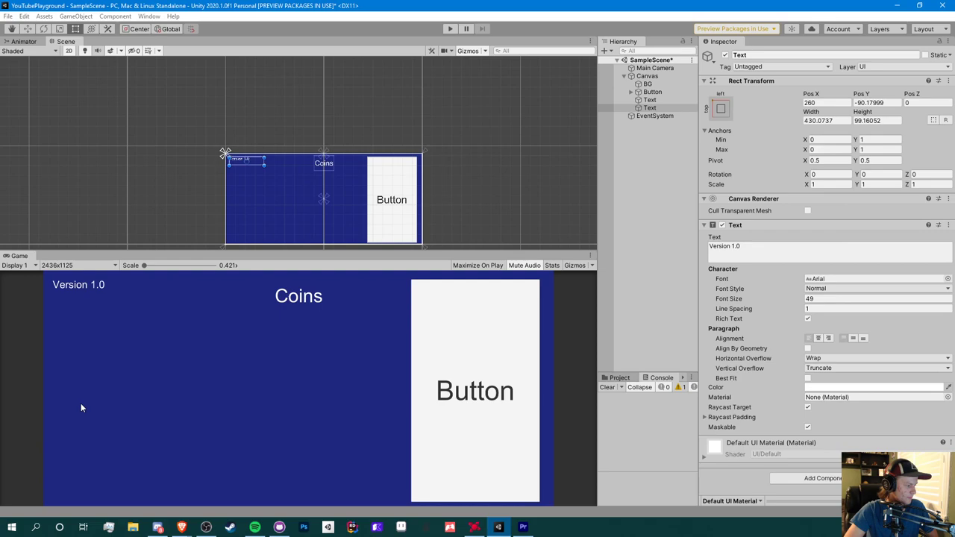
Step: Preview at 1080p and shrink the Version 1.0 box to about 343 by 74
{"action": "left_click", "coordinate": [96, 265]}
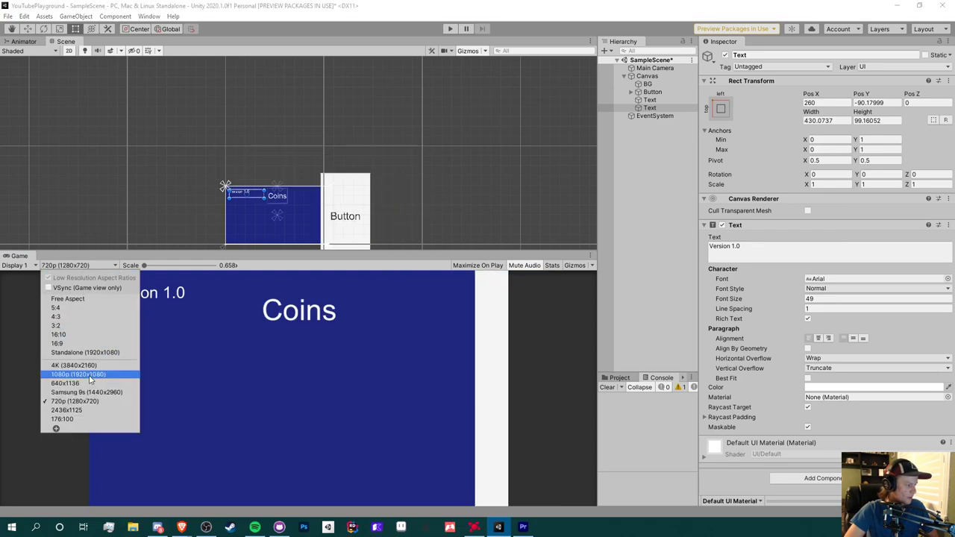
{"action": "left_click", "coordinate": [94, 371]}
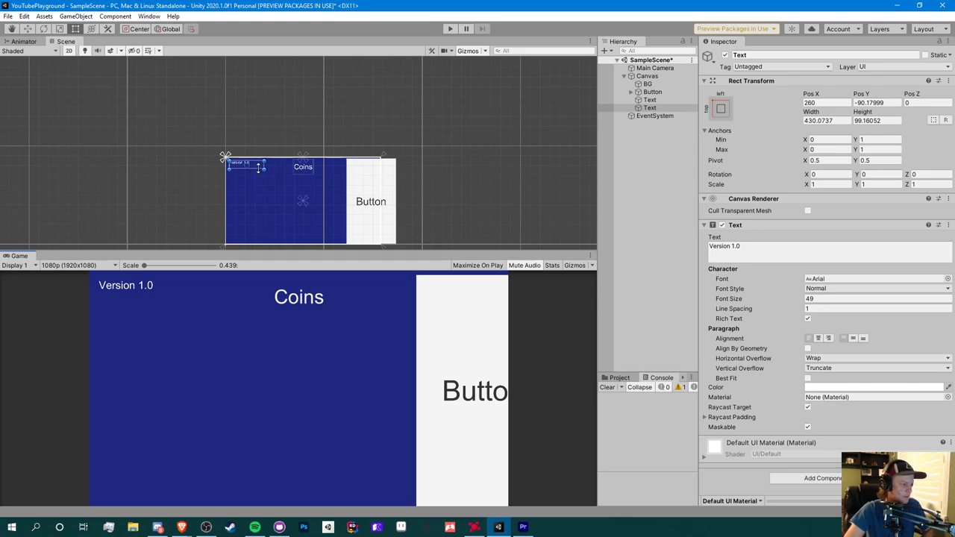
{"action": "left_click_drag", "start_coordinate": [258, 168], "coordinate": [255, 166]}
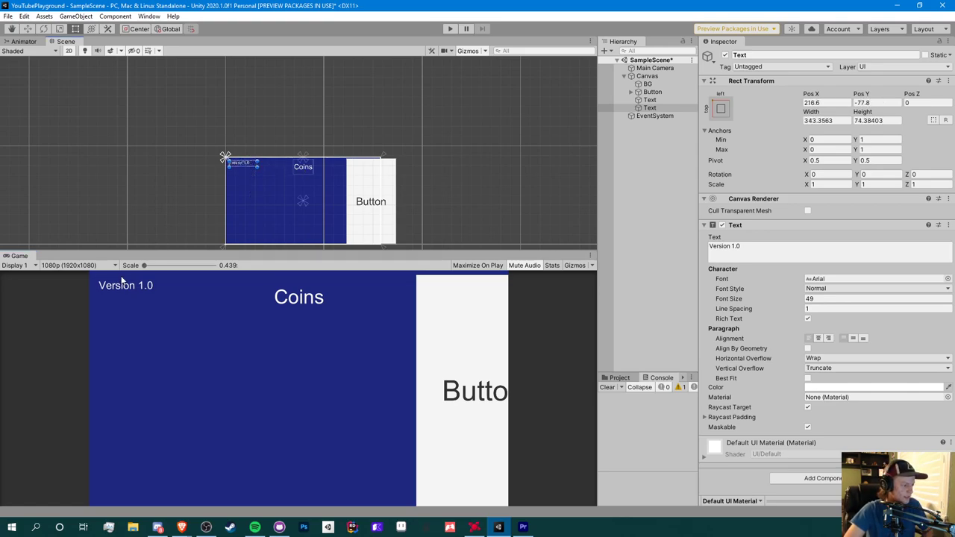
{"action": "scroll", "coordinate": [295, 180], "scroll_direction": "up", "scroll_amount": 2}
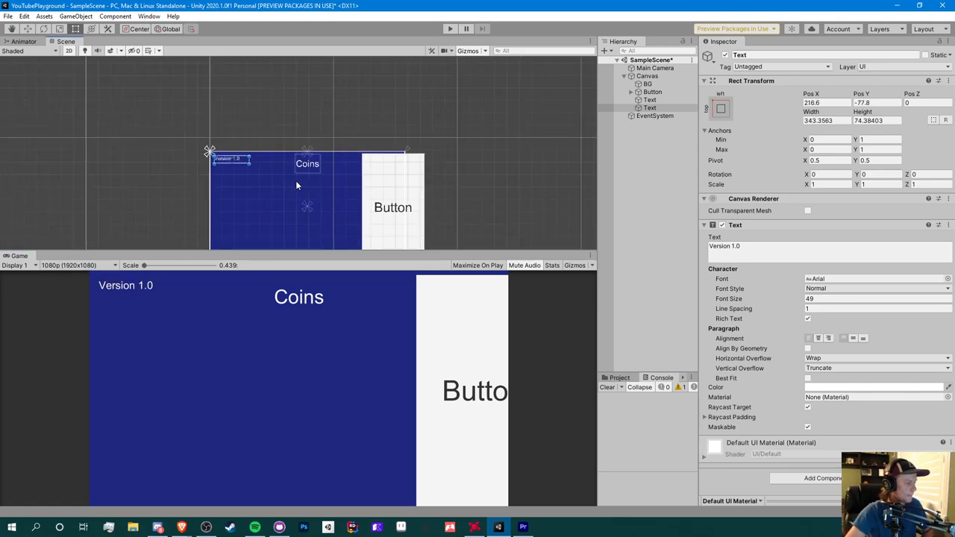
{"action": "middle_click_drag", "start_coordinate": [361, 187], "coordinate": [312, 156]}
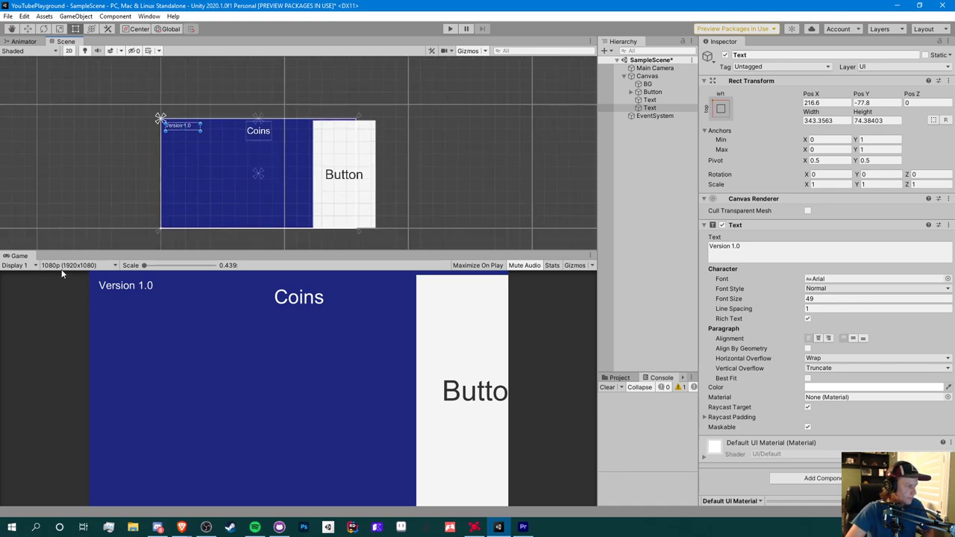
Step: Shorten the Button, move it left, and anchor it to the canvas's right-middle
{"action": "key", "text": "Up"}
{"action": "key", "text": "Up"}
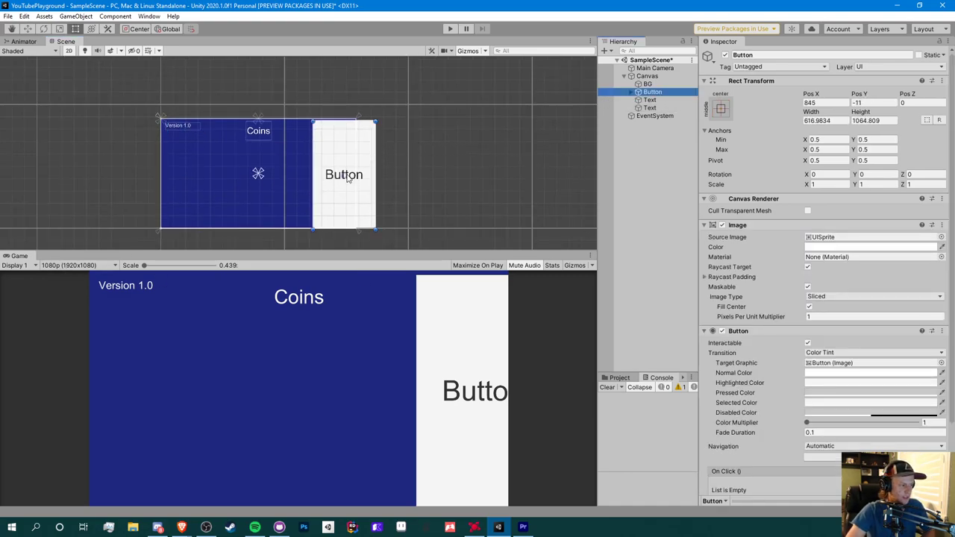
{"action": "left_click_drag", "start_coordinate": [366, 231], "coordinate": [333, 197]}
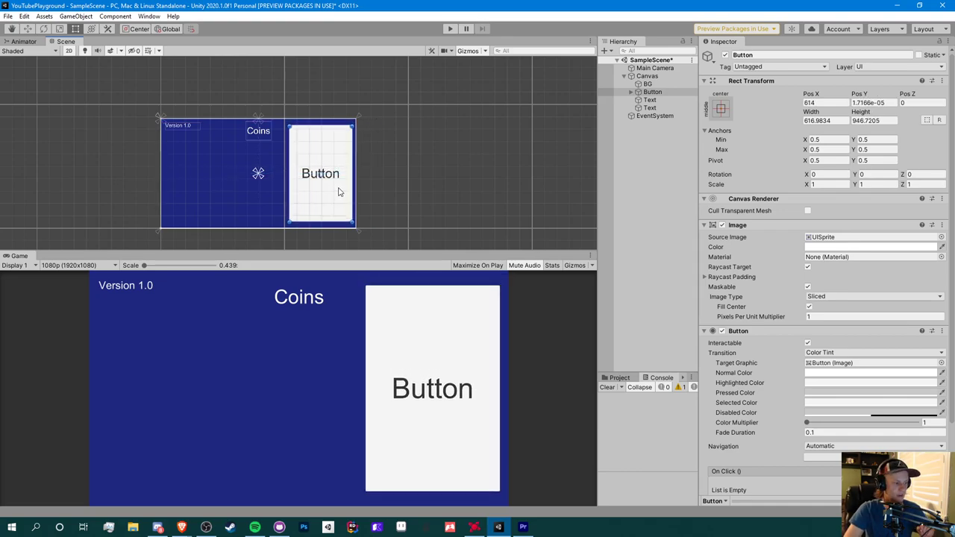
{"action": "scroll", "coordinate": [373, 174], "scroll_direction": "up", "scroll_amount": 3}
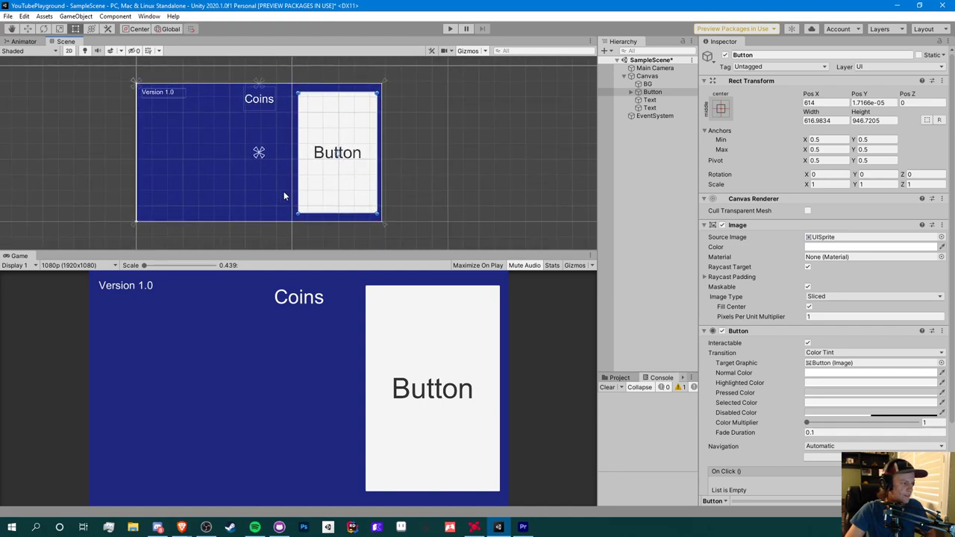
{"action": "left_click", "coordinate": [720, 115]}
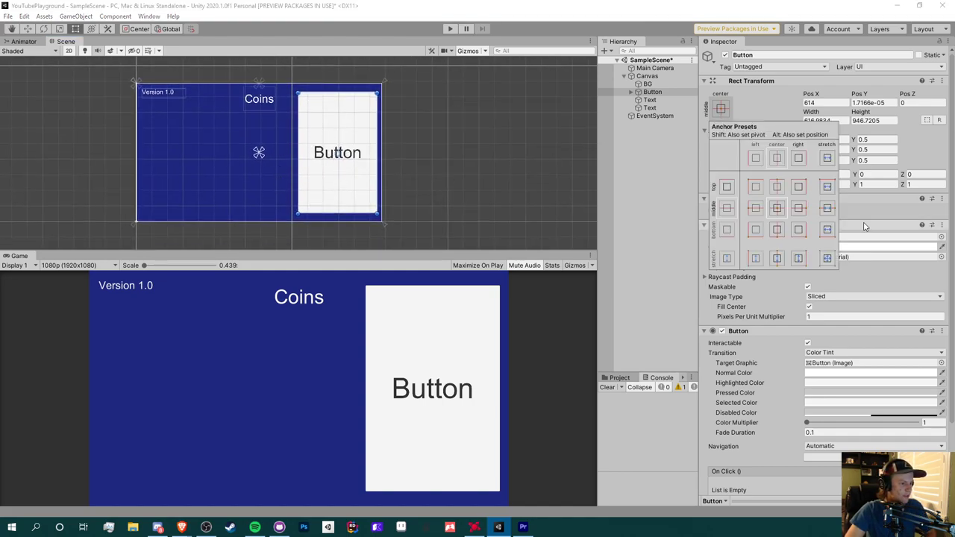
{"action": "left_click", "coordinate": [799, 209]}
{"action": "left_click", "coordinate": [215, 276]}
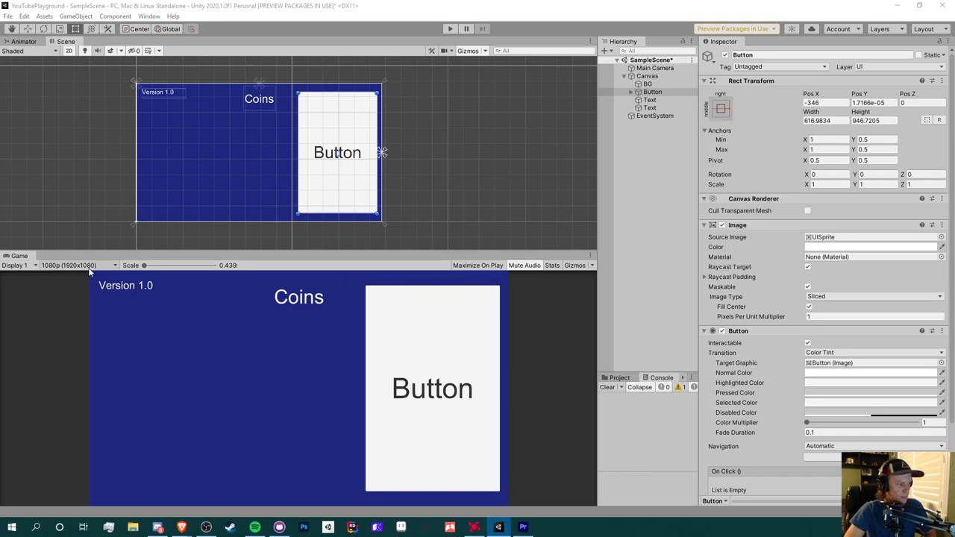
Step: Check the layout at 2436x1125, 720p and portrait 640x1136, ending at 2436x1125
{"action": "left_click", "coordinate": [71, 265]}
{"action": "left_click", "coordinate": [73, 415]}
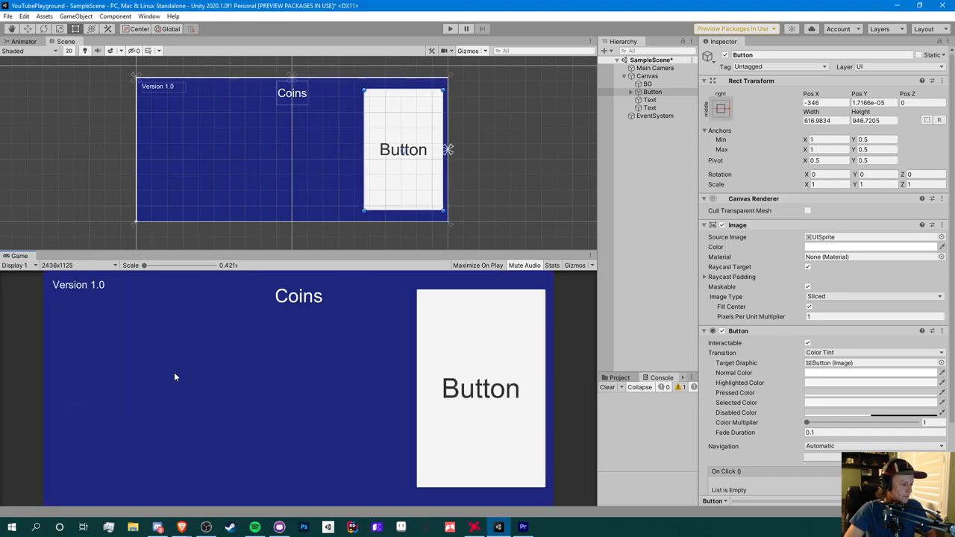
{"action": "left_click", "coordinate": [105, 266]}
{"action": "left_click", "coordinate": [106, 401]}
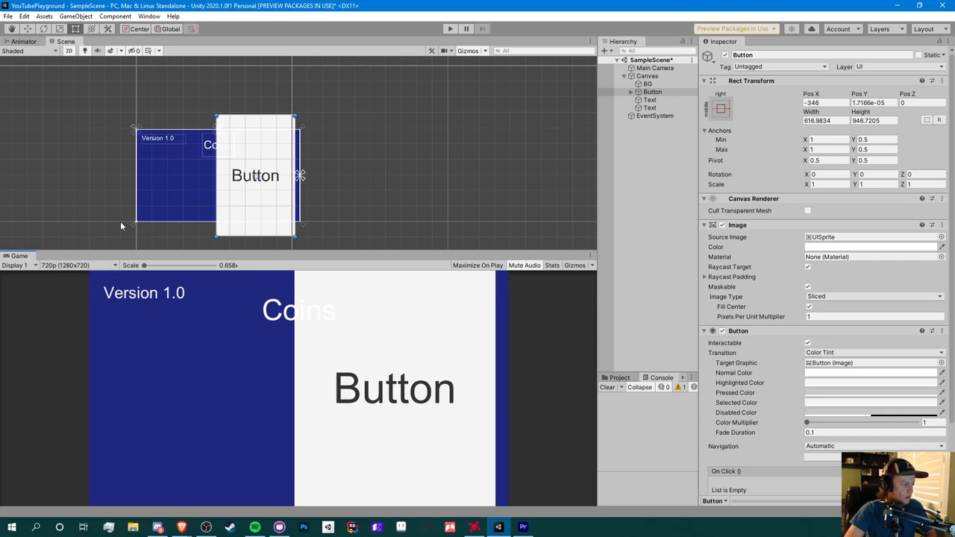
{"action": "left_click", "coordinate": [73, 265]}
{"action": "left_click", "coordinate": [74, 386]}
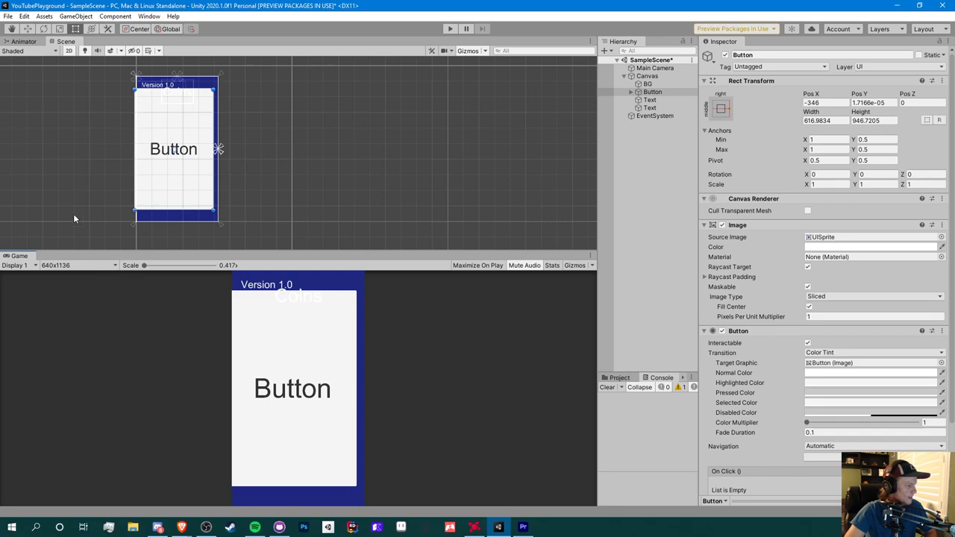
{"action": "left_click", "coordinate": [67, 266]}
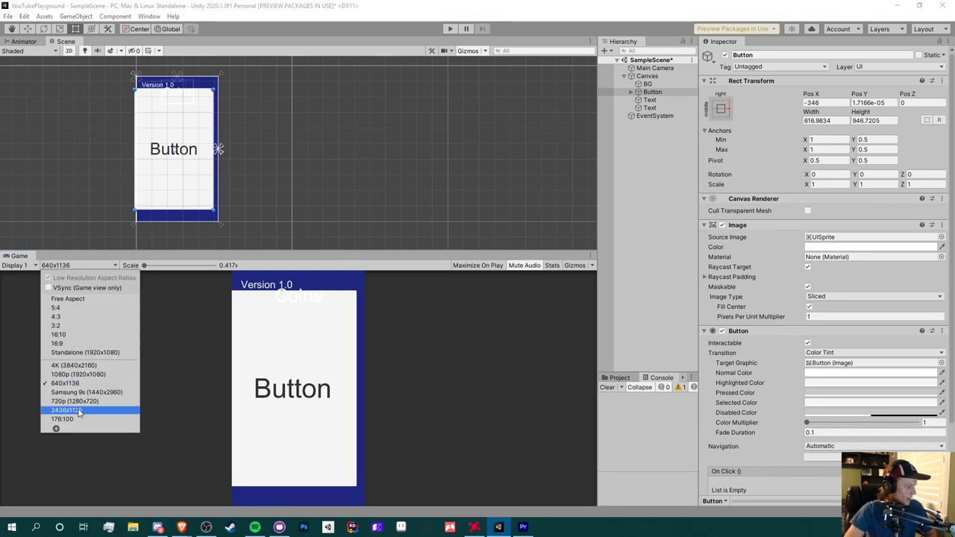
{"action": "left_click", "coordinate": [74, 411]}
{"action": "left_click", "coordinate": [721, 108]}
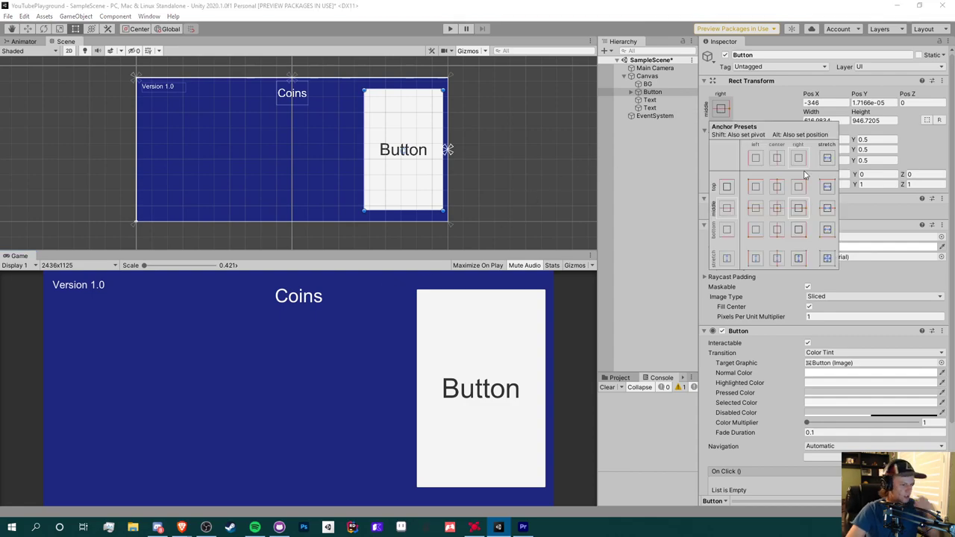
Step: Anchor the Button to the right/stretch preset and preview it at 720p (1280x720)
{"action": "left_click", "coordinate": [799, 258]}
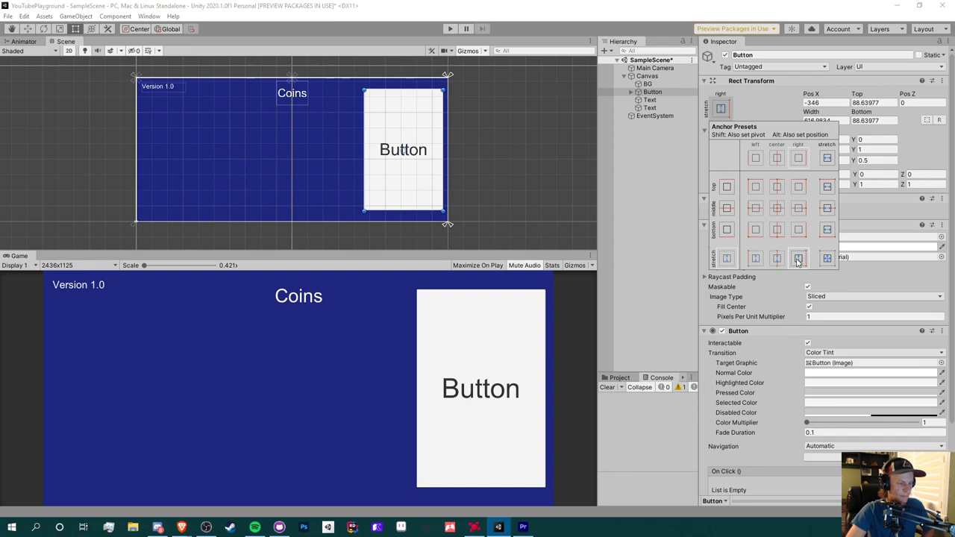
{"action": "left_click", "coordinate": [75, 265]}
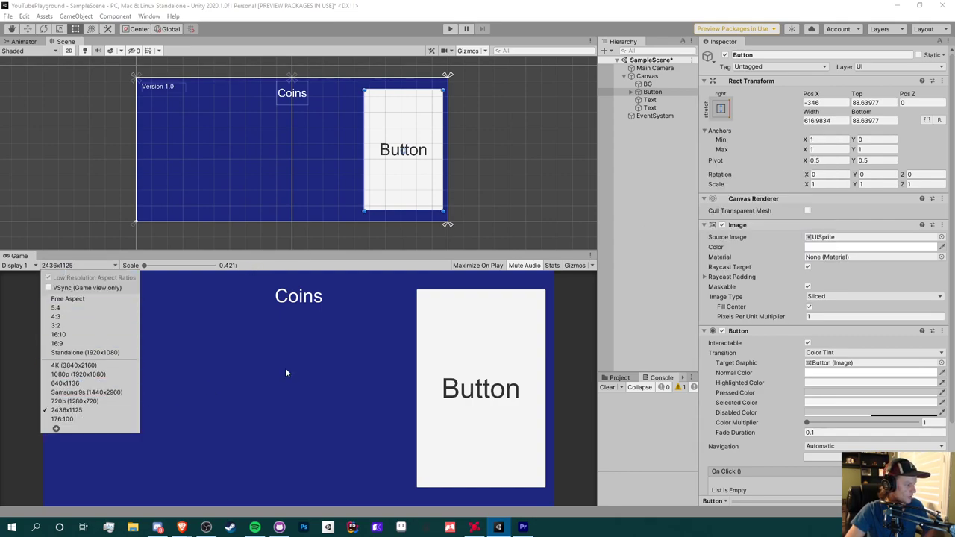
{"action": "left_click", "coordinate": [91, 402]}
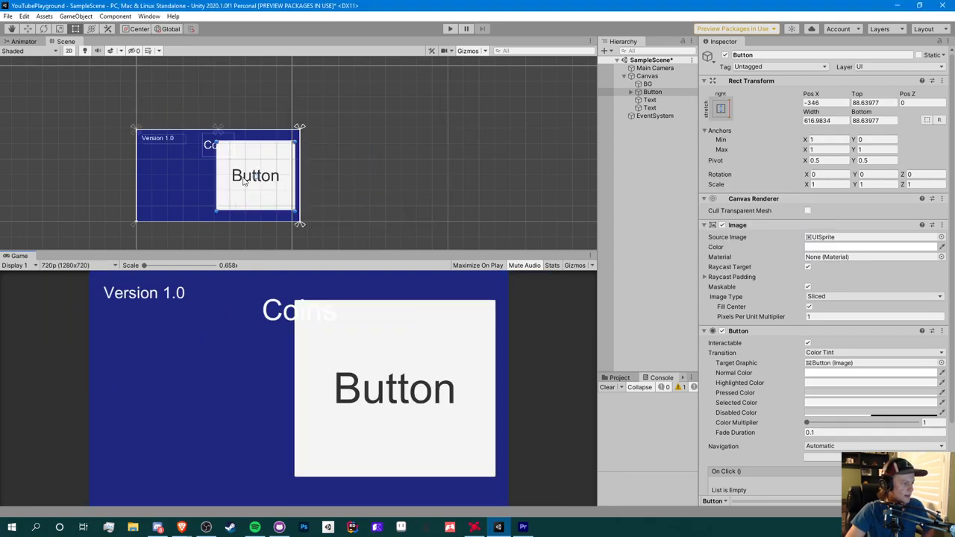
{"action": "scroll", "coordinate": [244, 182], "scroll_direction": "up", "scroll_amount": 3}
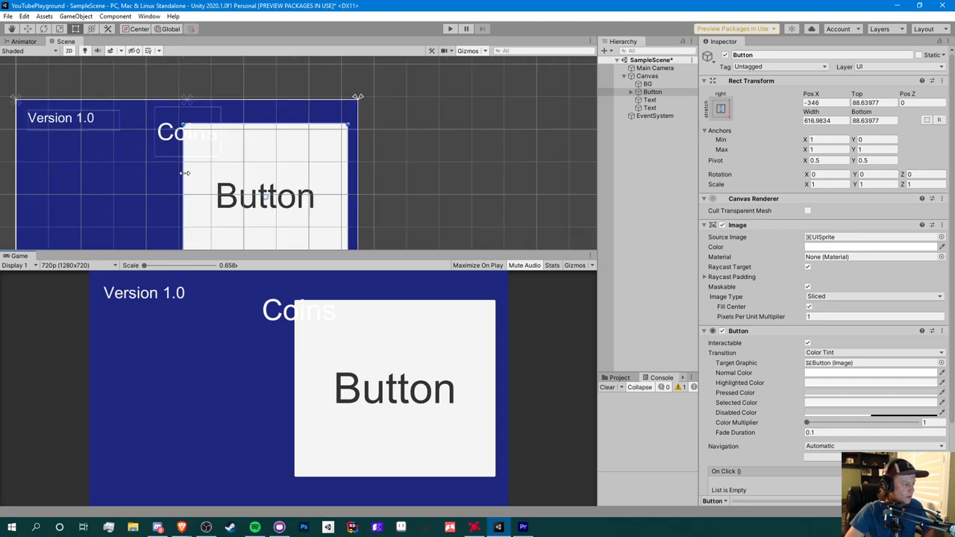
Step: Switch the Game view preview back to 2436x1125
{"action": "left_click", "coordinate": [74, 266]}
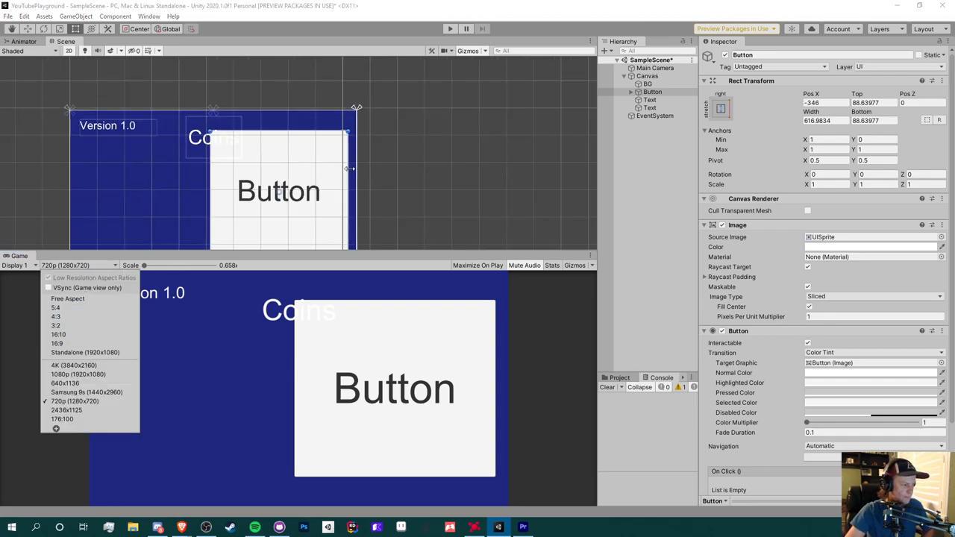
{"action": "left_click", "coordinate": [349, 168]}
{"action": "left_click", "coordinate": [90, 265]}
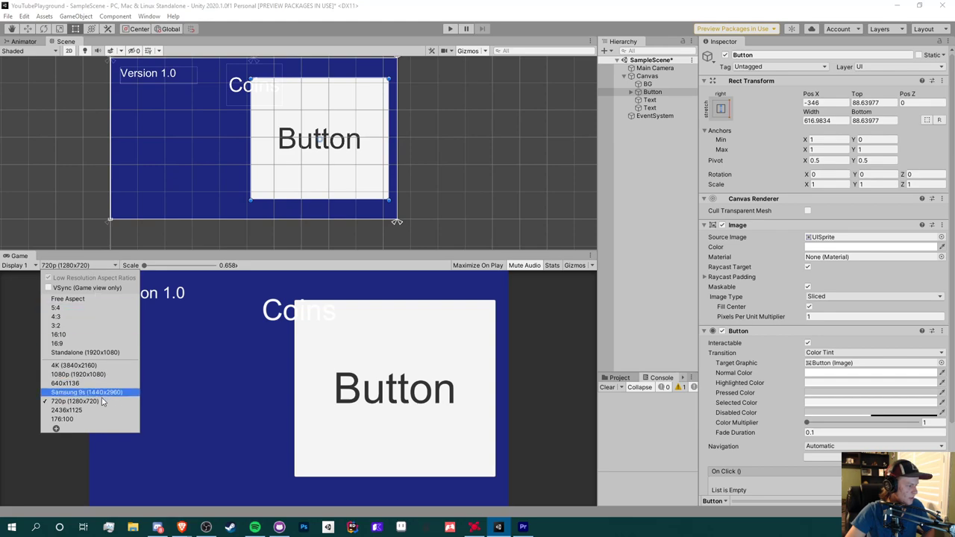
{"action": "left_click", "coordinate": [74, 414]}
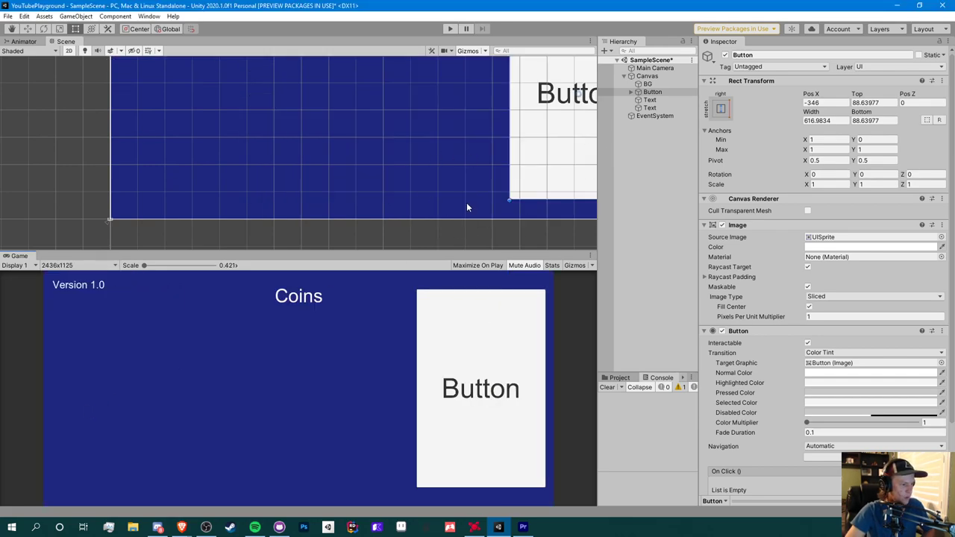
{"action": "scroll", "coordinate": [433, 186], "scroll_direction": "down", "scroll_amount": 5}
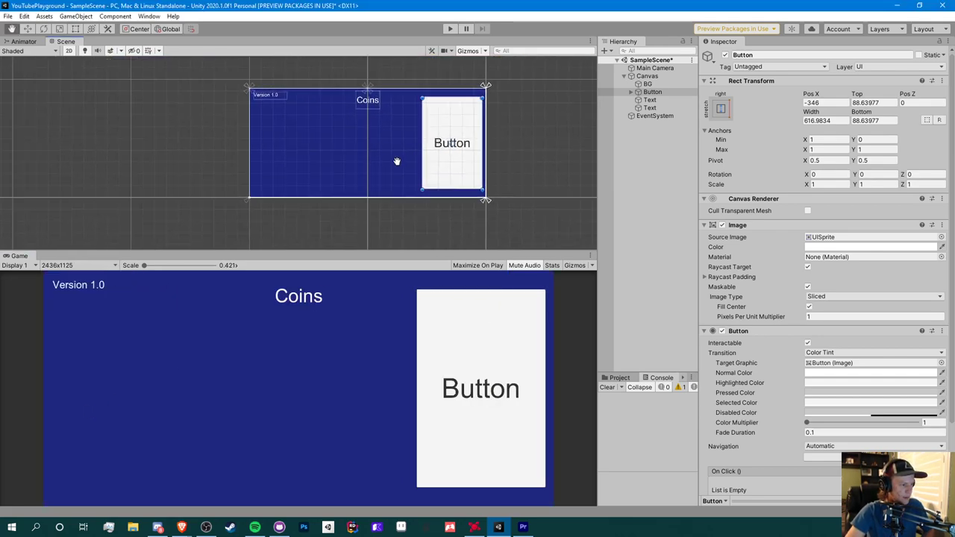
Step: Apply the stretch-stretch anchor preset to the Button and preview at 720p (1280x720)
{"action": "left_click", "coordinate": [718, 114]}
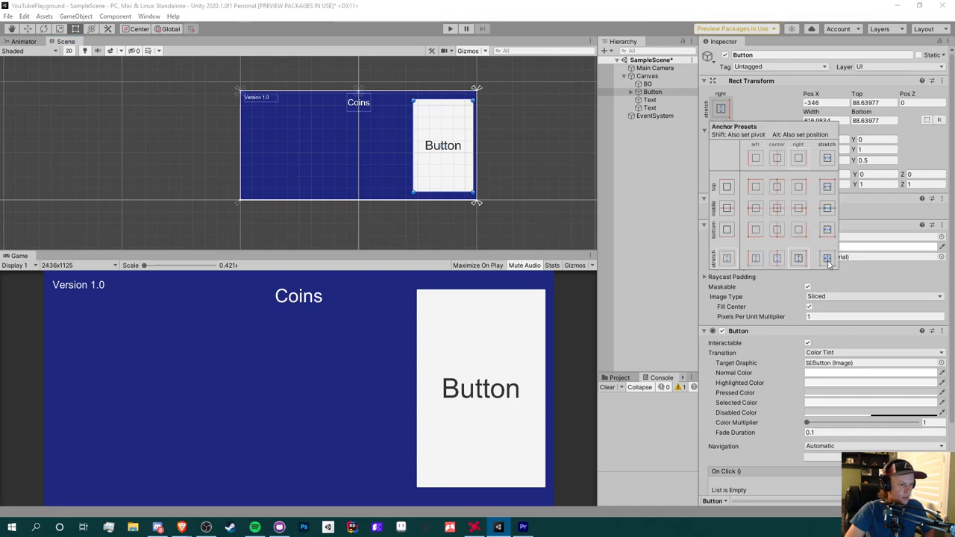
{"action": "left_click", "coordinate": [827, 258]}
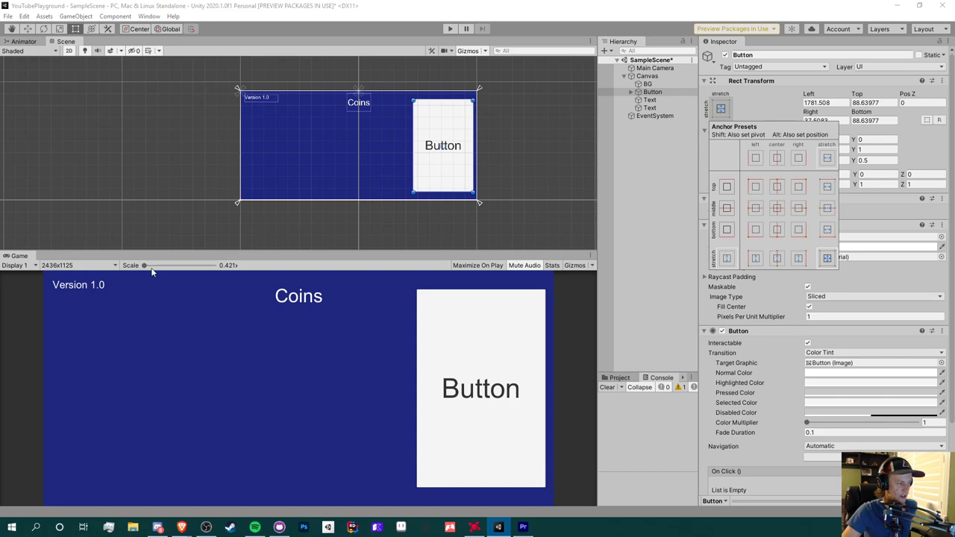
{"action": "left_click", "coordinate": [80, 265]}
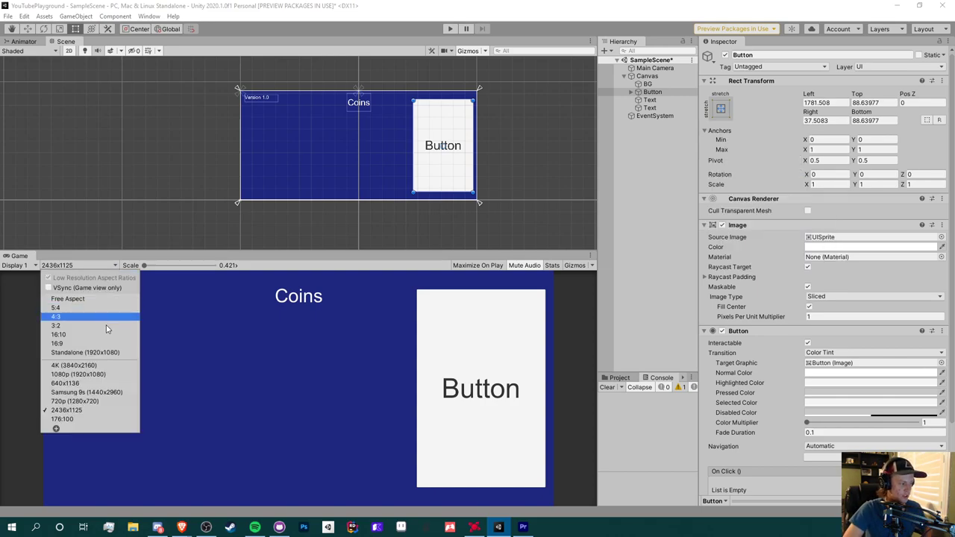
{"action": "left_click", "coordinate": [95, 401]}
{"action": "scroll", "coordinate": [309, 212], "scroll_direction": "up", "scroll_amount": 5}
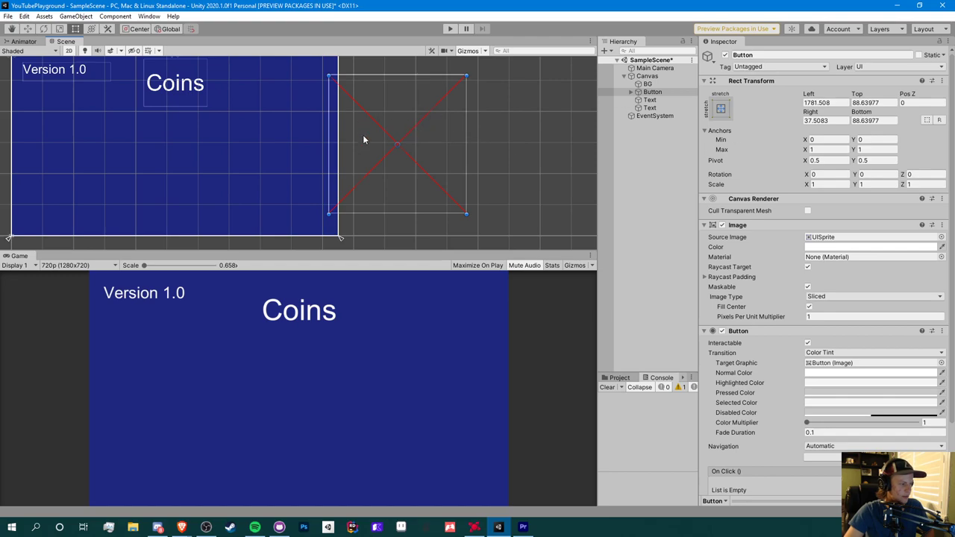
Step: Try resizing the Button inside the canvas, then undo the resize with Ctrl+Z
{"action": "left_click_drag", "start_coordinate": [465, 215], "coordinate": [221, 211]}
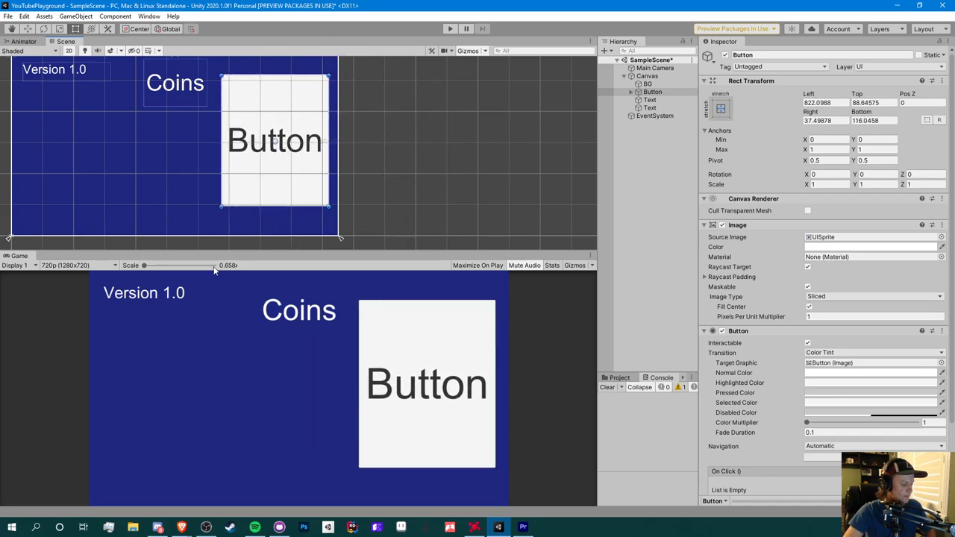
{"action": "key", "text": "ctrl+z"}
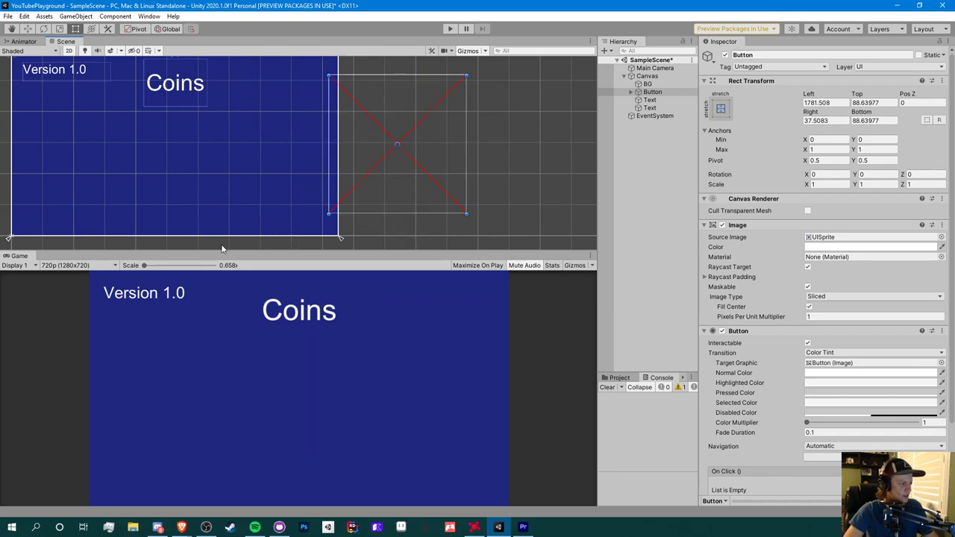
{"action": "left_click", "coordinate": [71, 266]}
Step: Return the preview to 2436x1125 and anchor the Button to the middle-center preset
{"action": "left_click", "coordinate": [97, 410]}
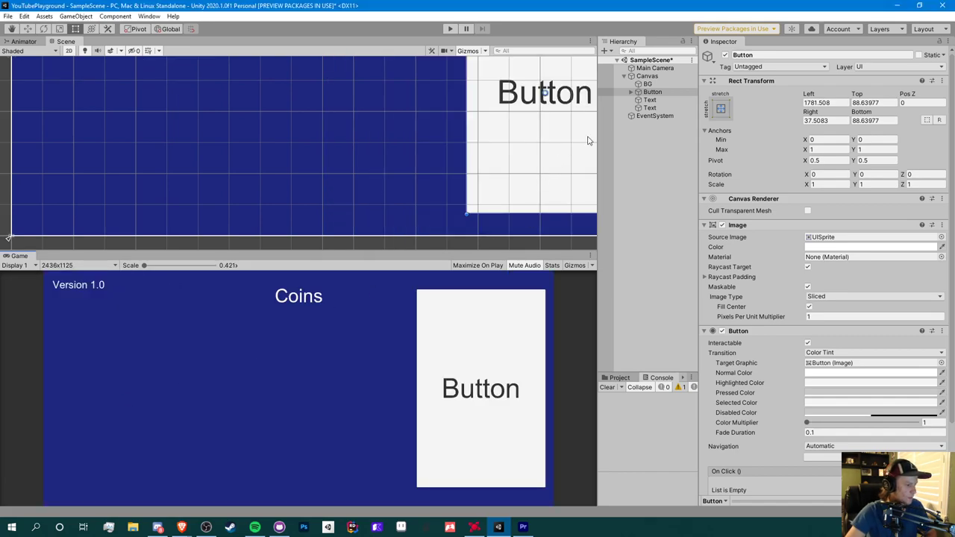
{"action": "left_click", "coordinate": [721, 106]}
{"action": "left_click", "coordinate": [776, 209]}
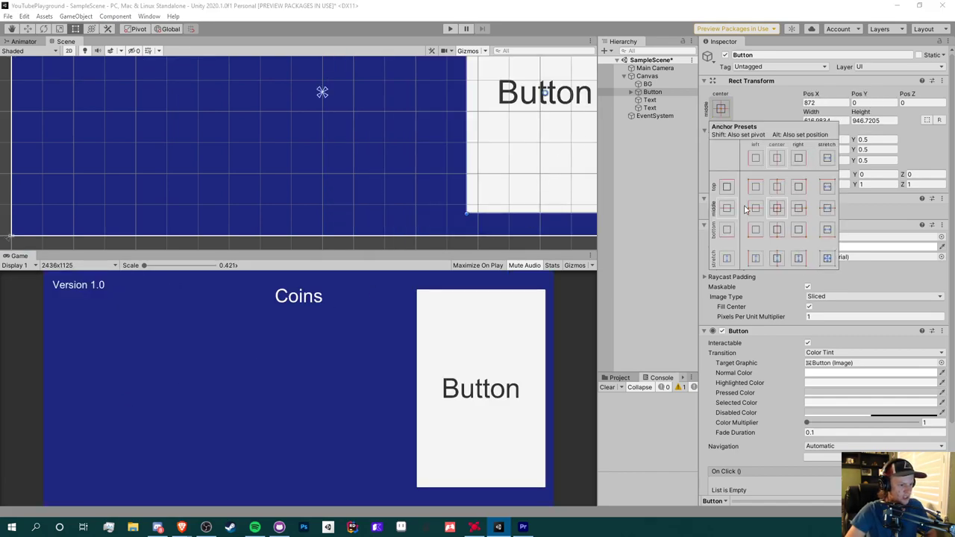
Step: Compare the centre-anchored Button at 720p and 2436x1125, then enlarge the Scene view
{"action": "left_click", "coordinate": [74, 265]}
{"action": "left_click", "coordinate": [85, 406]}
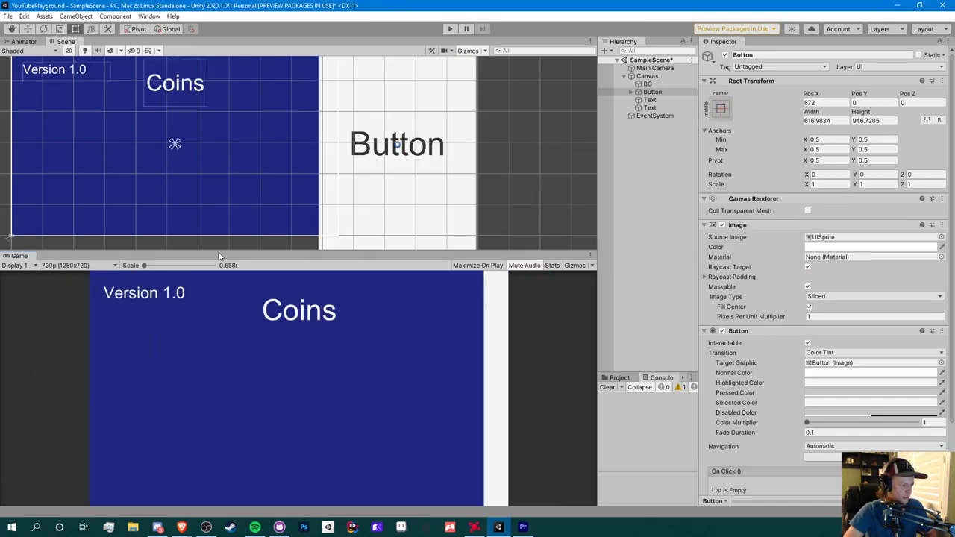
{"action": "scroll", "coordinate": [260, 196], "scroll_direction": "down", "scroll_amount": 4}
{"action": "left_click", "coordinate": [75, 265]}
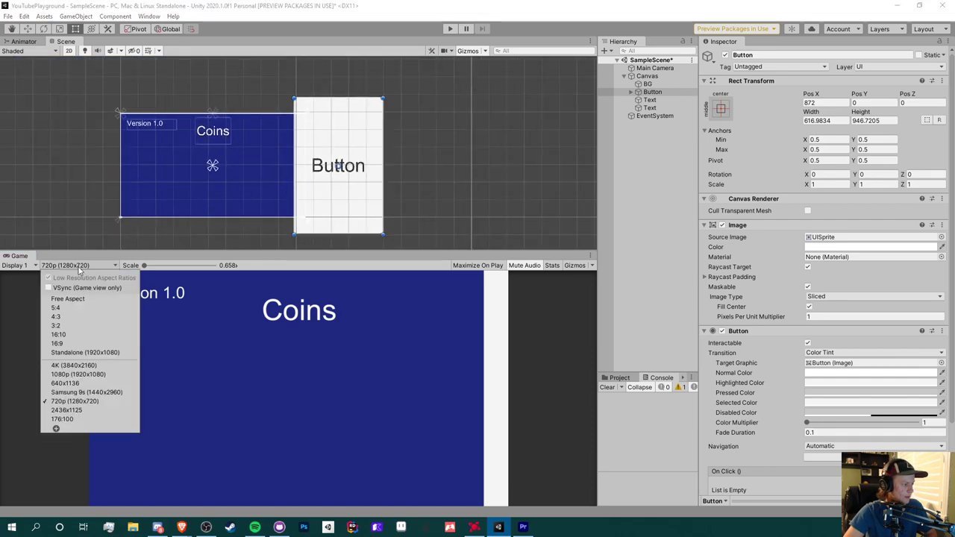
{"action": "left_click", "coordinate": [108, 410]}
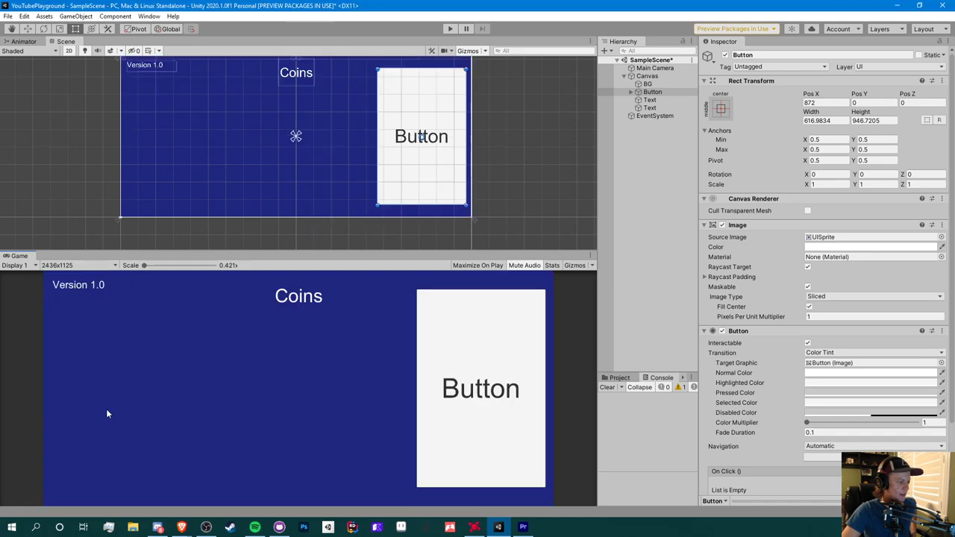
{"action": "scroll", "coordinate": [282, 158], "scroll_direction": "up", "scroll_amount": 2}
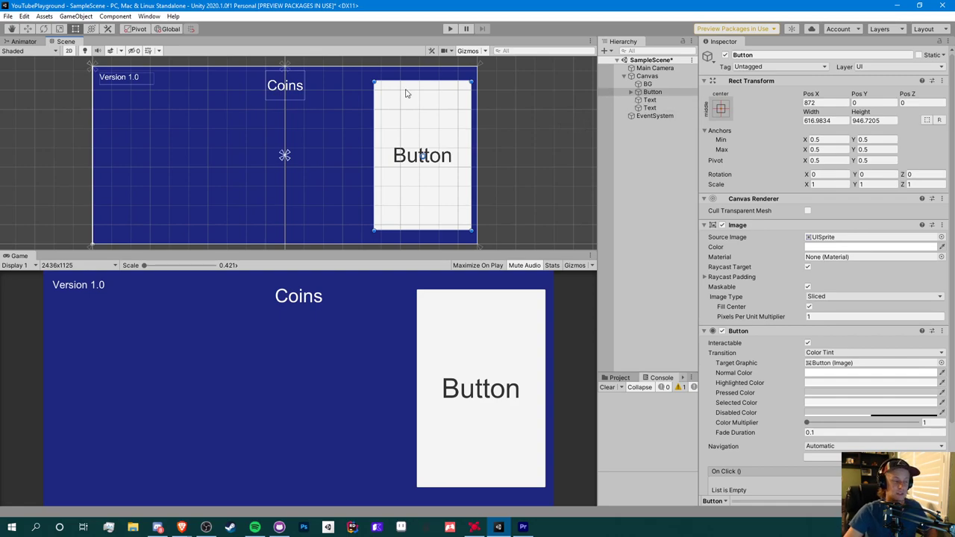
{"action": "scroll", "coordinate": [428, 140], "scroll_direction": "down", "scroll_amount": 2}
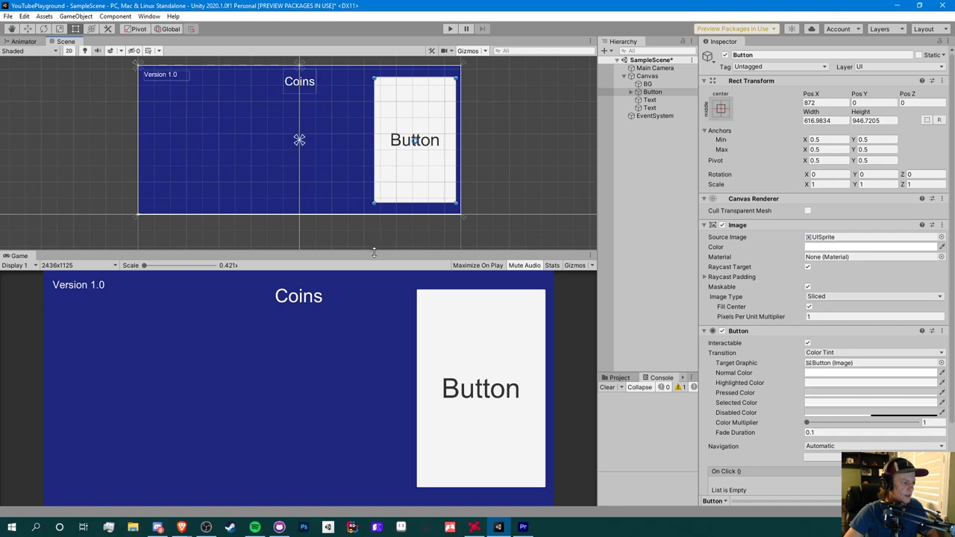
{"action": "left_click_drag", "start_coordinate": [374, 252], "coordinate": [374, 293]}
Step: Preview at 720p and resize the Button to about 384 by 659 inside the canvas
{"action": "left_click", "coordinate": [78, 305]}
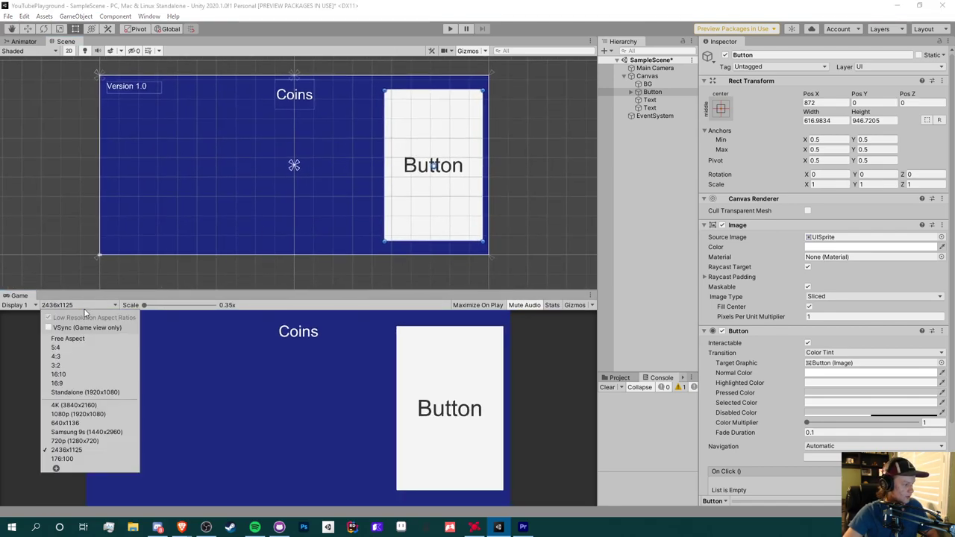
{"action": "left_click", "coordinate": [74, 441]}
{"action": "scroll", "coordinate": [224, 213], "scroll_direction": "down", "scroll_amount": 1}
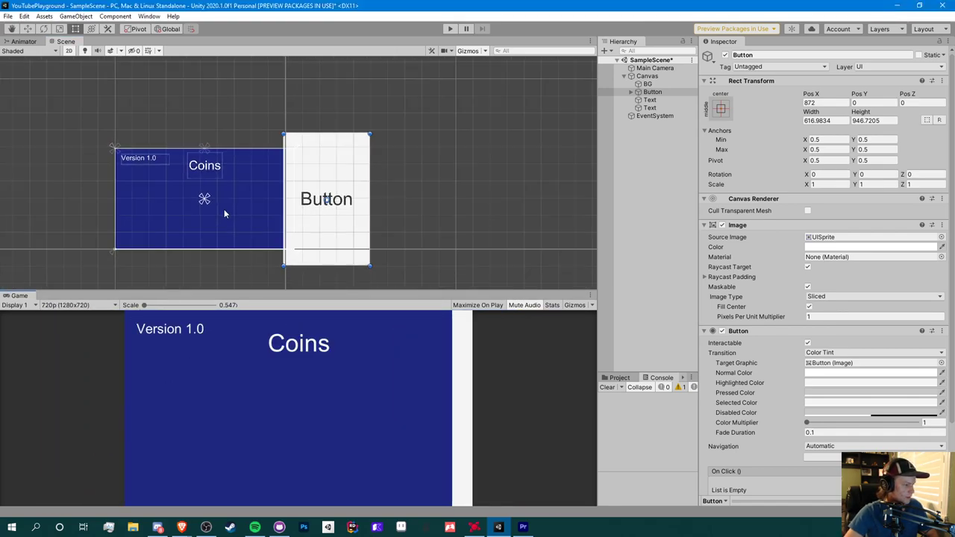
{"action": "scroll", "coordinate": [224, 213], "scroll_direction": "up", "scroll_amount": 2}
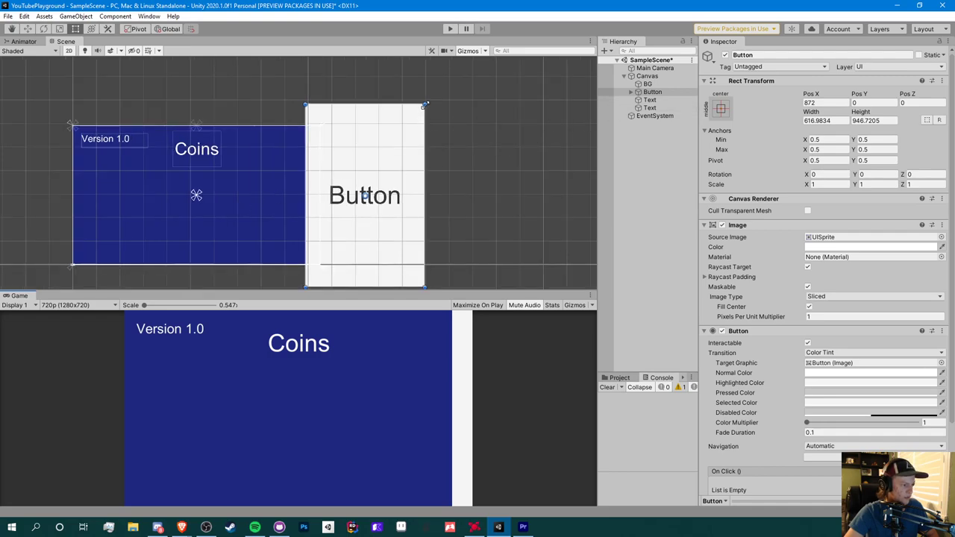
{"action": "left_click_drag", "start_coordinate": [424, 105], "coordinate": [292, 146]}
{"action": "left_click_drag", "start_coordinate": [262, 271], "coordinate": [262, 258]}
Step: Reduce the Button label's font size to 102, then reselect the Button
{"action": "left_click", "coordinate": [633, 101]}
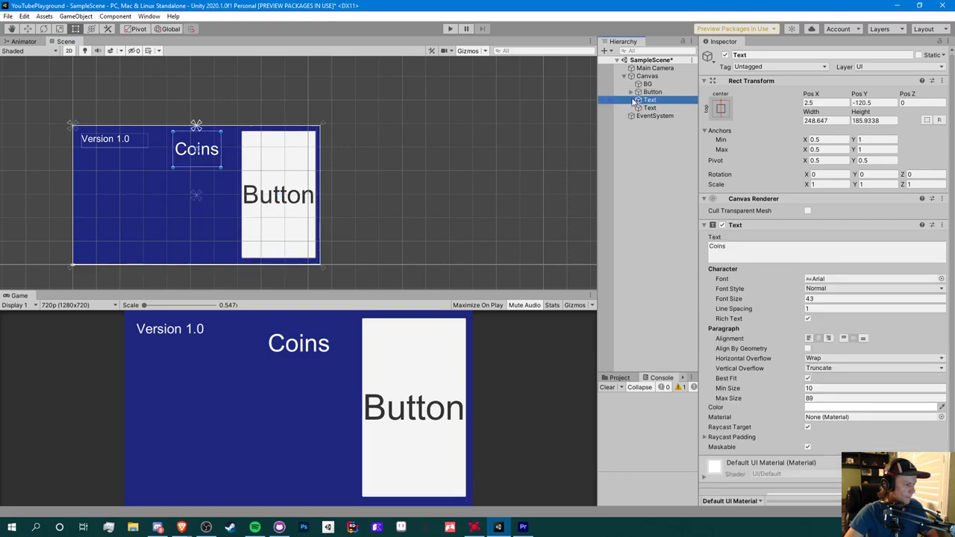
{"action": "left_click", "coordinate": [631, 91]}
{"action": "left_click", "coordinate": [655, 100]}
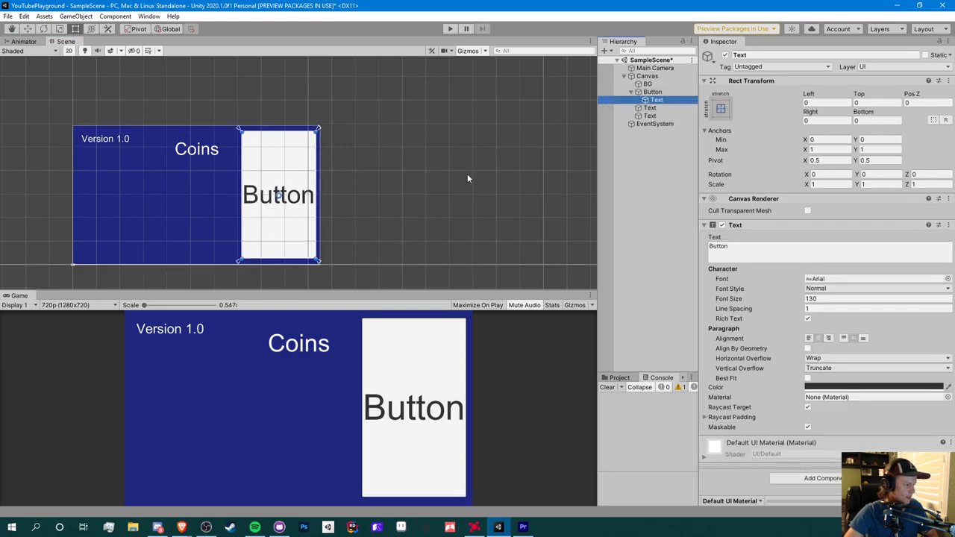
{"action": "left_click_drag", "start_coordinate": [776, 300], "coordinate": [755, 299]}
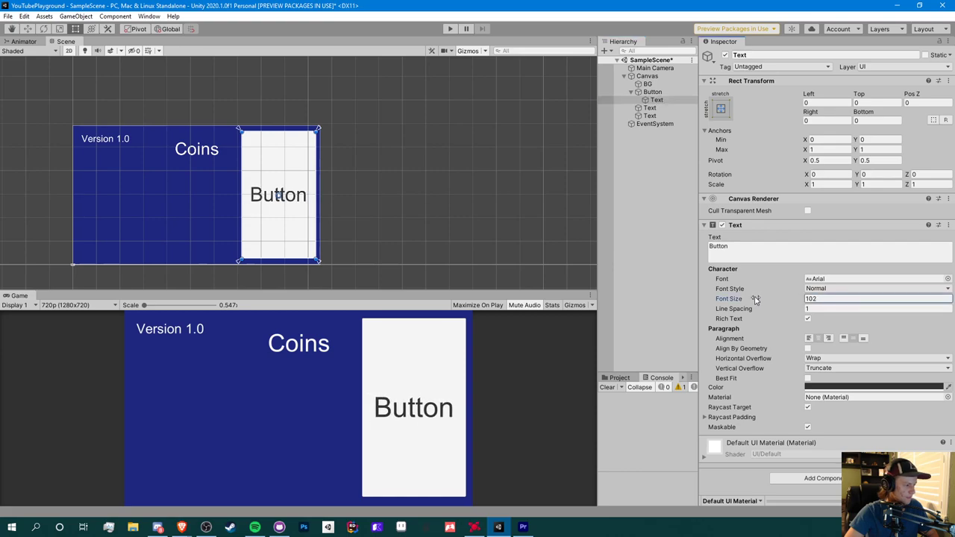
{"action": "left_click", "coordinate": [652, 92]}
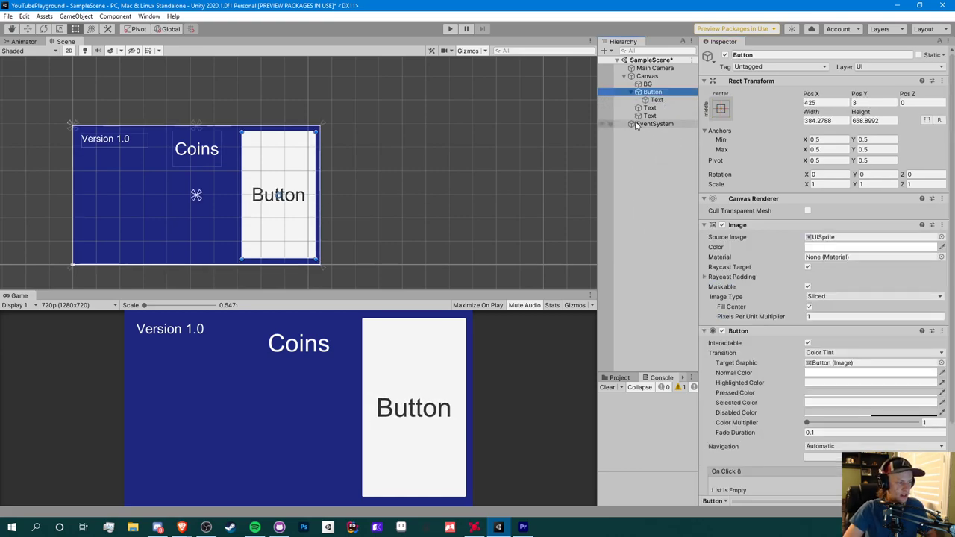
Step: Stretch the Button's anchors to the canvas corners and compare at 2436x1125 and 720p
{"action": "left_click", "coordinate": [721, 109]}
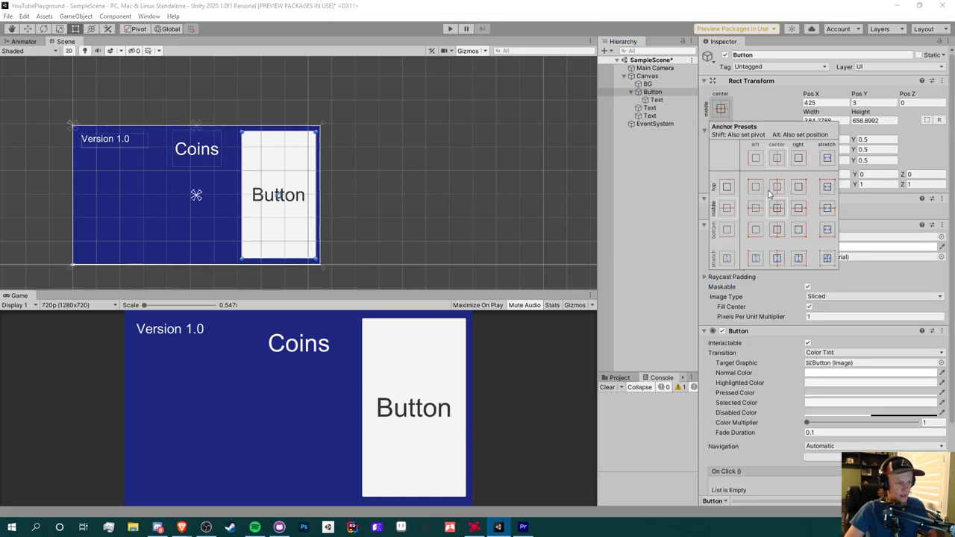
{"action": "left_click", "coordinate": [827, 258]}
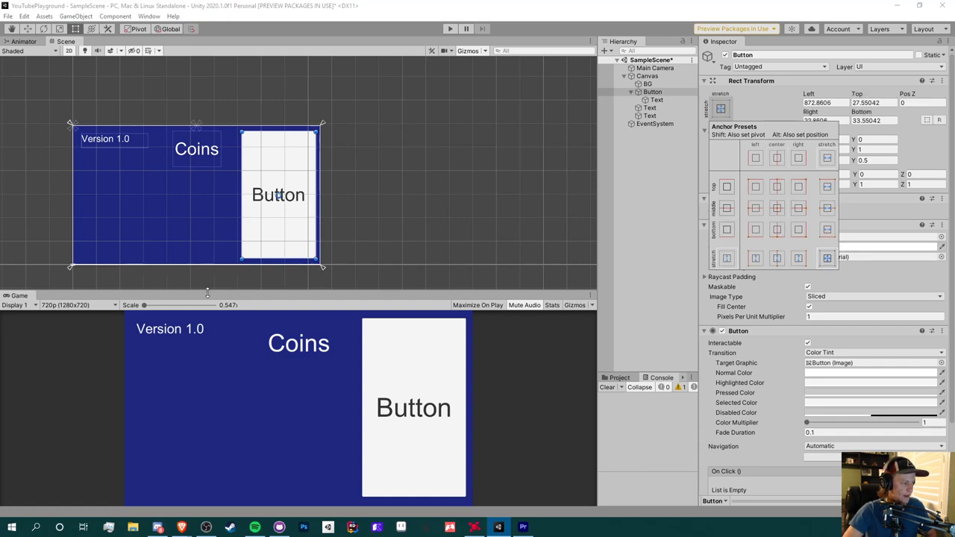
{"action": "left_click", "coordinate": [123, 309]}
{"action": "left_click", "coordinate": [103, 306]}
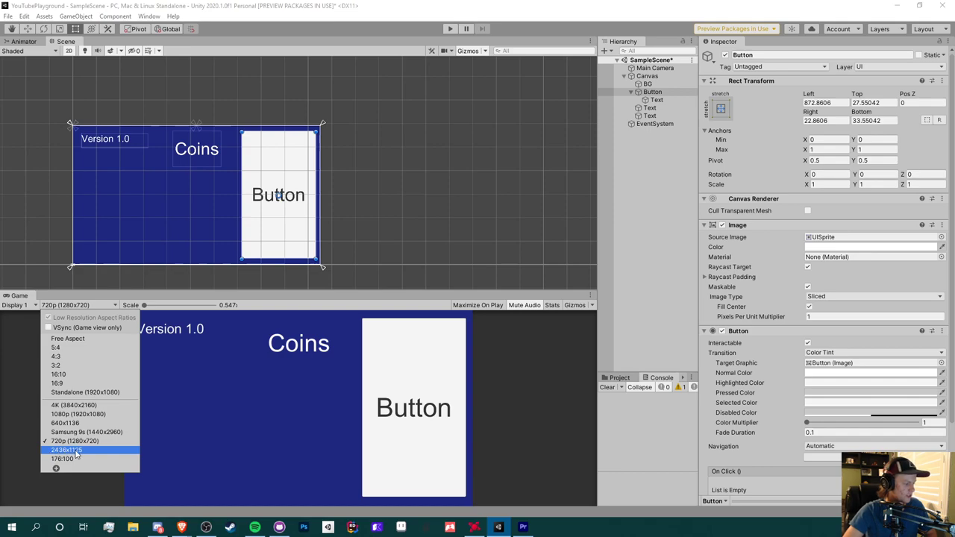
{"action": "left_click", "coordinate": [67, 450]}
{"action": "scroll", "coordinate": [235, 201], "scroll_direction": "down", "scroll_amount": 3}
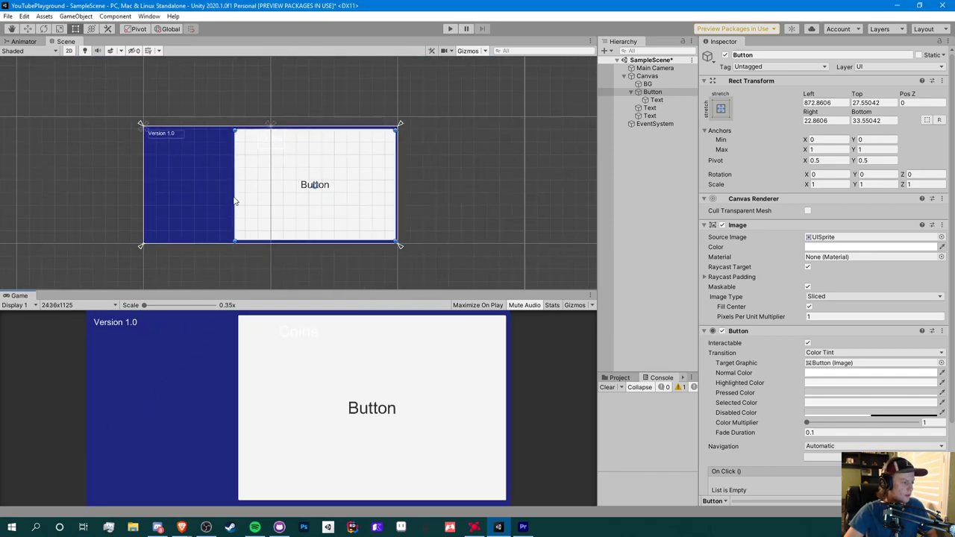
{"action": "left_click", "coordinate": [63, 305]}
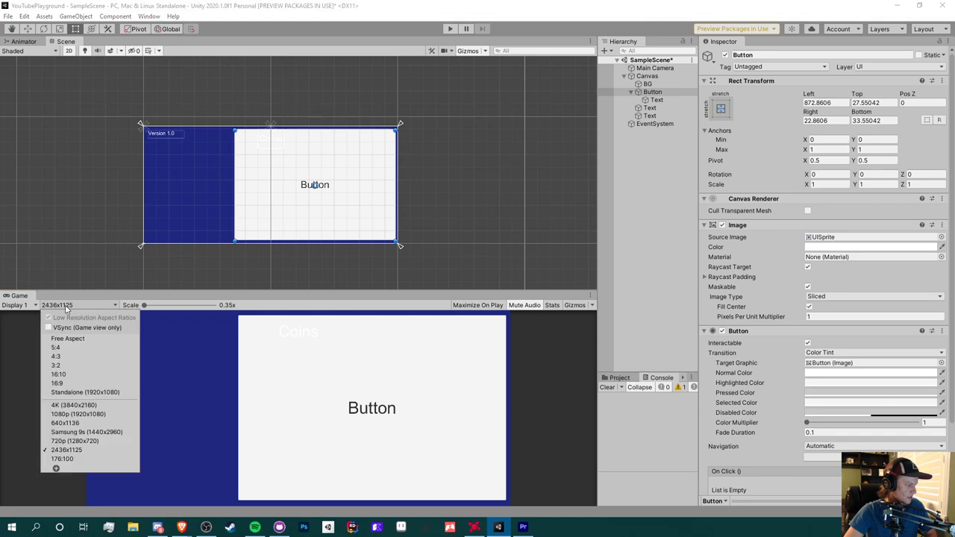
{"action": "left_click", "coordinate": [75, 454]}
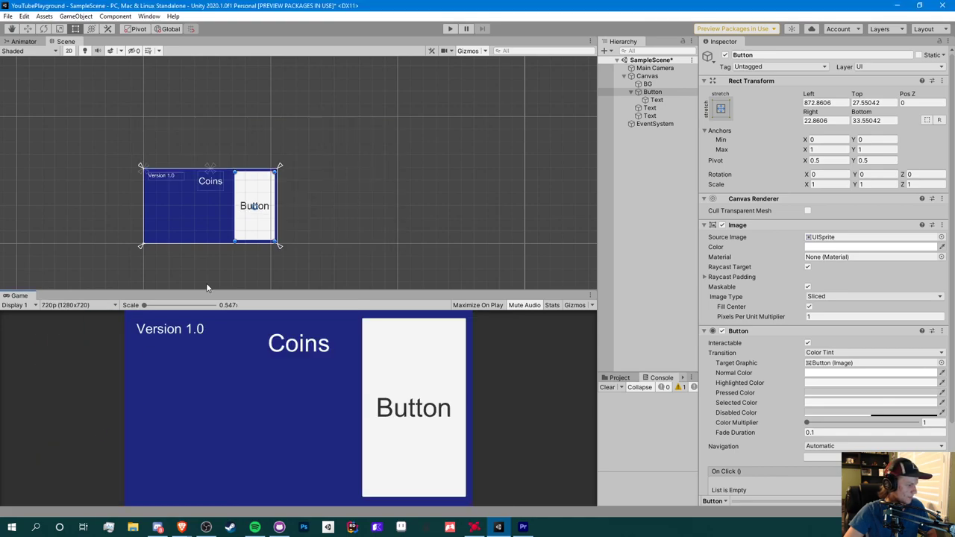
Step: Anchor the Button right/stretch and compare it at 2436x1125 and 720p
{"action": "left_click", "coordinate": [720, 109]}
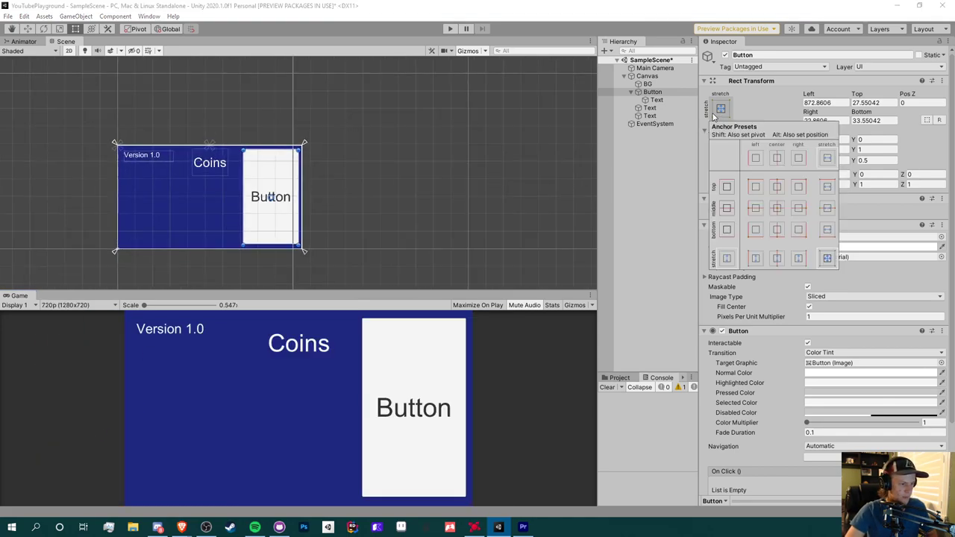
{"action": "left_click", "coordinate": [799, 258]}
{"action": "left_click", "coordinate": [64, 305]}
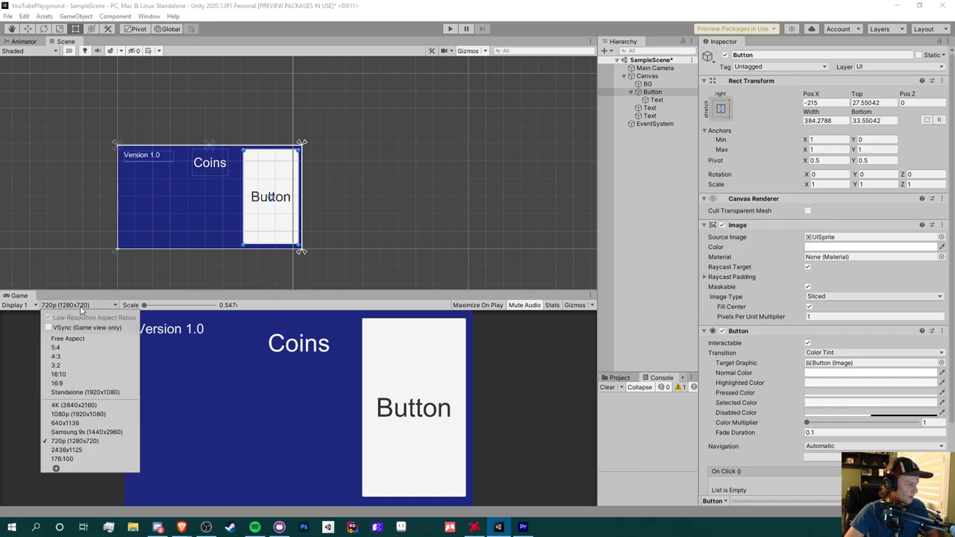
{"action": "left_click", "coordinate": [83, 449]}
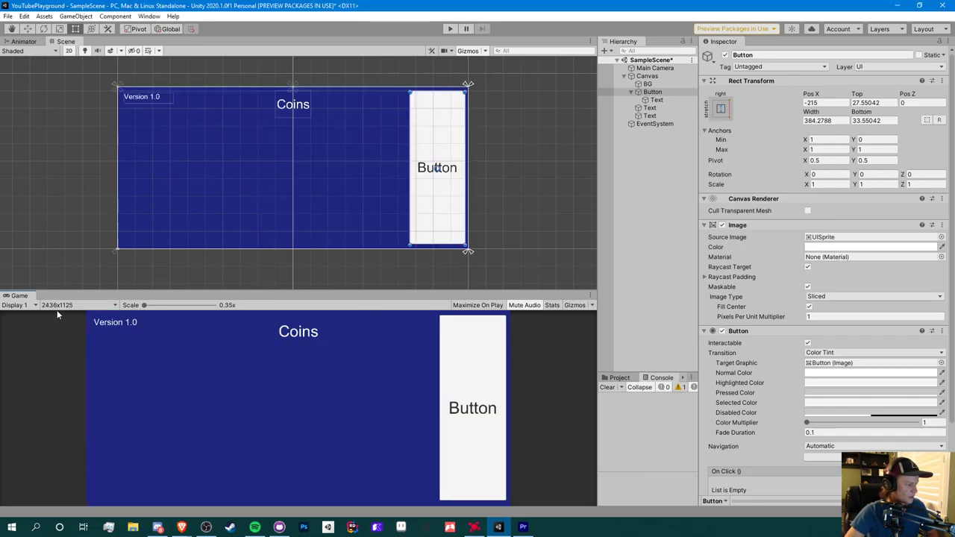
{"action": "left_click", "coordinate": [58, 306]}
{"action": "left_click", "coordinate": [80, 446]}
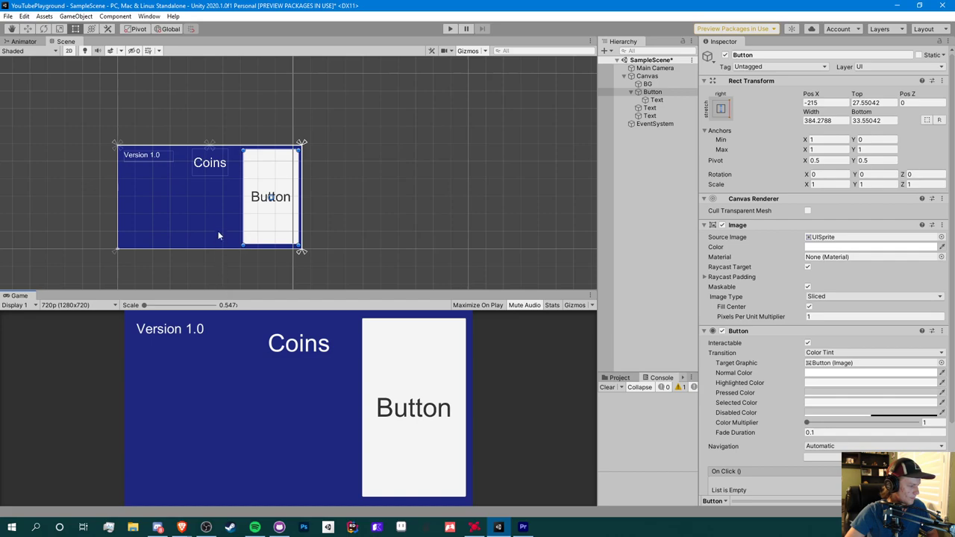
{"action": "scroll", "coordinate": [218, 236], "scroll_direction": "up", "scroll_amount": 3}
Step: Apply stretch-stretch anchors, then drag the Button's left anchors to about 60% across
{"action": "left_click", "coordinate": [721, 108]}
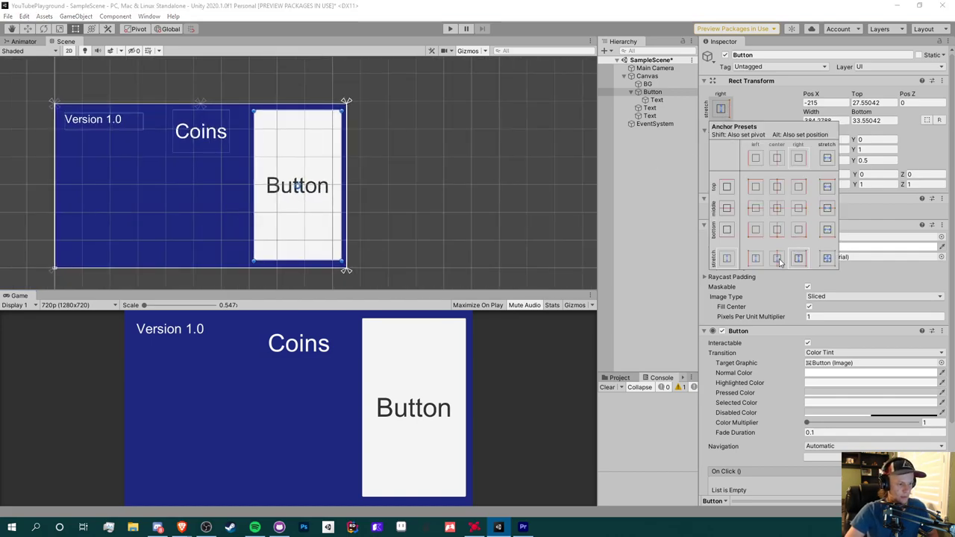
{"action": "left_click", "coordinate": [827, 258]}
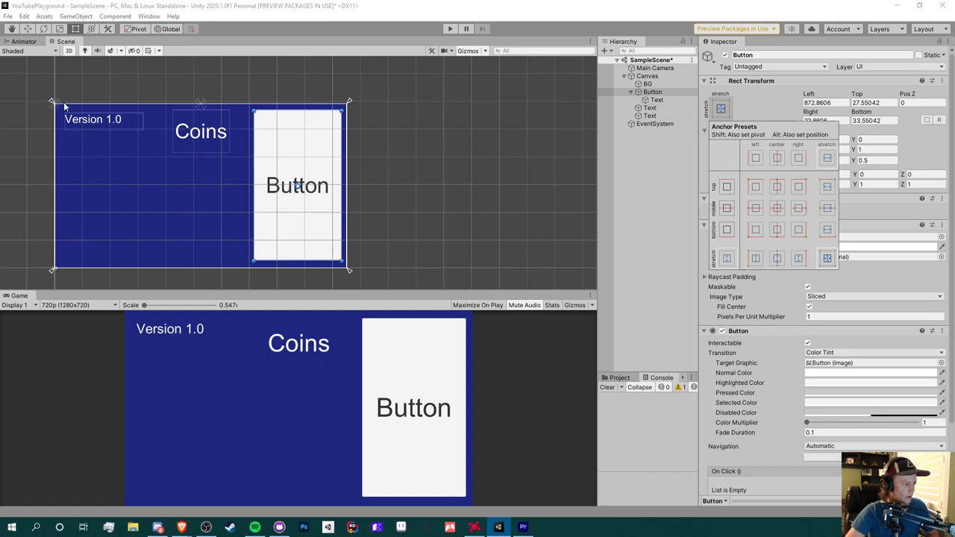
{"action": "left_click_drag", "start_coordinate": [52, 102], "coordinate": [227, 102]}
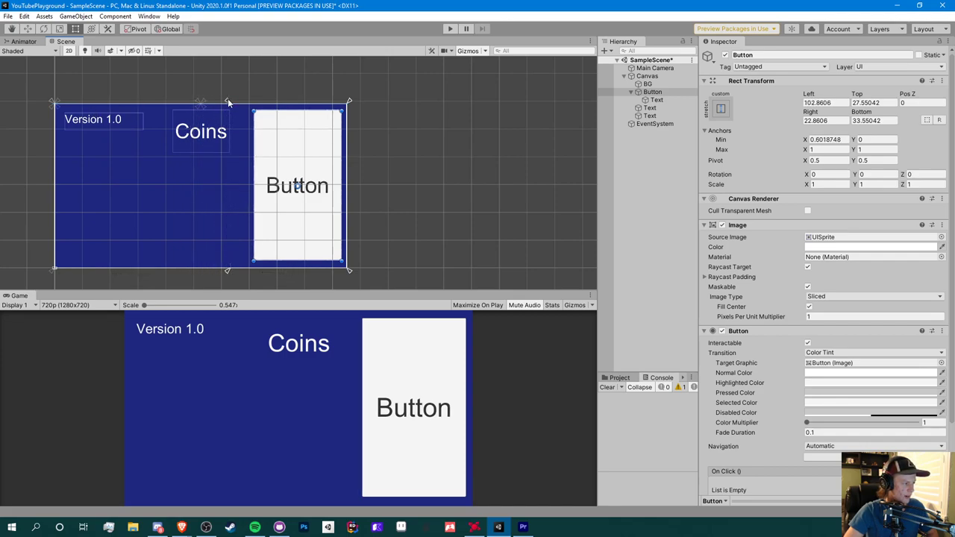
{"action": "left_click", "coordinate": [217, 101]}
{"action": "left_click", "coordinate": [650, 92]}
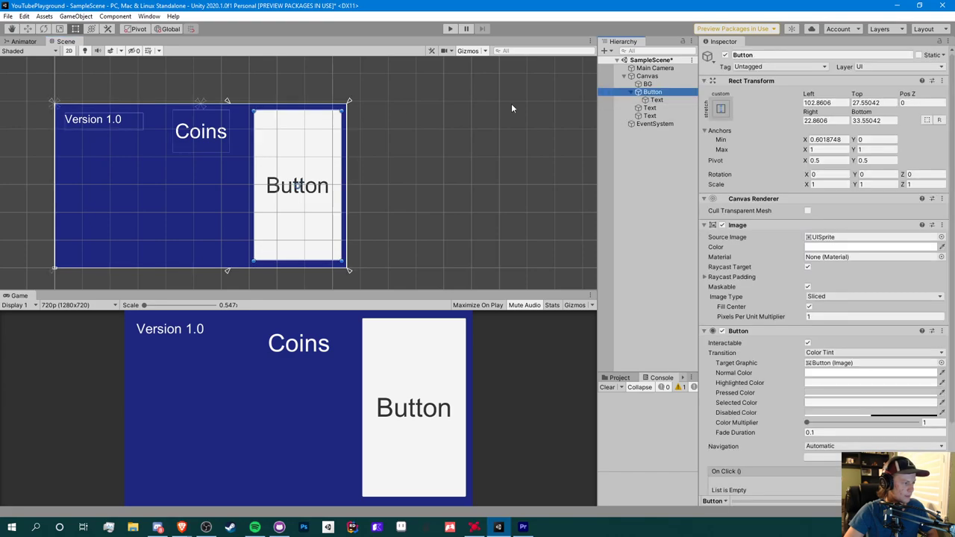
{"action": "left_click_drag", "start_coordinate": [230, 101], "coordinate": [228, 101]}
Step: Preview the custom-anchored Button at 2436x1125
{"action": "scroll", "coordinate": [271, 136], "scroll_direction": "up", "scroll_amount": 2}
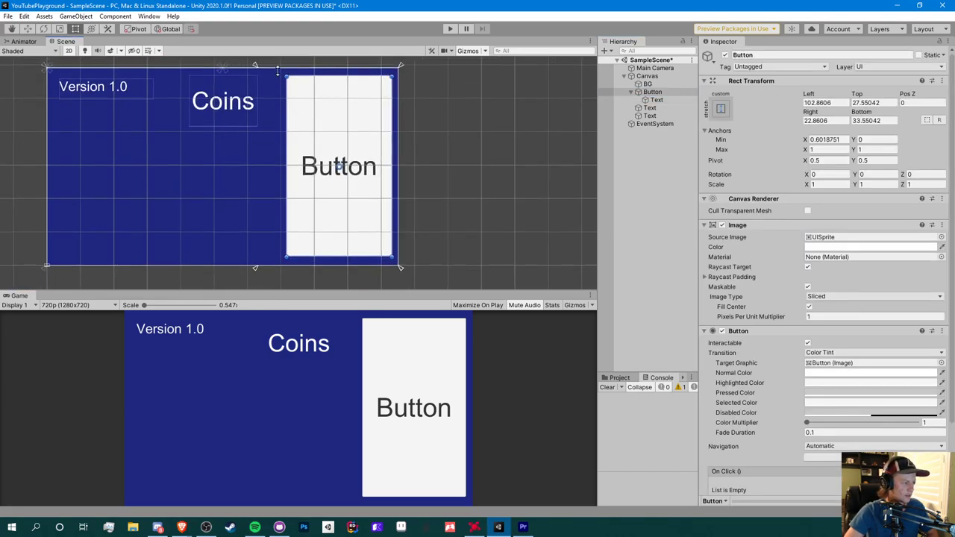
{"action": "left_click", "coordinate": [74, 305]}
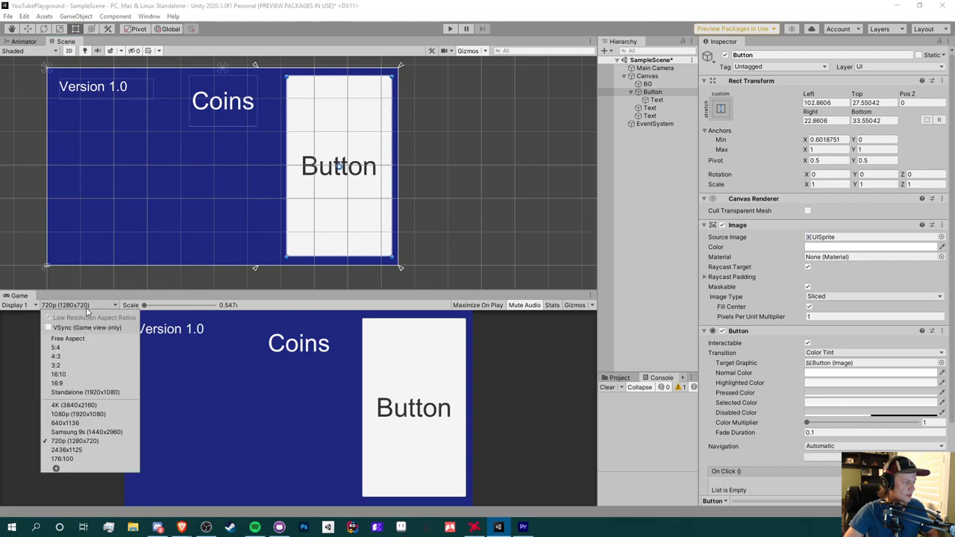
{"action": "left_click", "coordinate": [81, 453]}
{"action": "scroll", "coordinate": [355, 237], "scroll_direction": "down", "scroll_amount": 5}
{"action": "scroll", "coordinate": [317, 215], "scroll_direction": "up", "scroll_amount": 3}
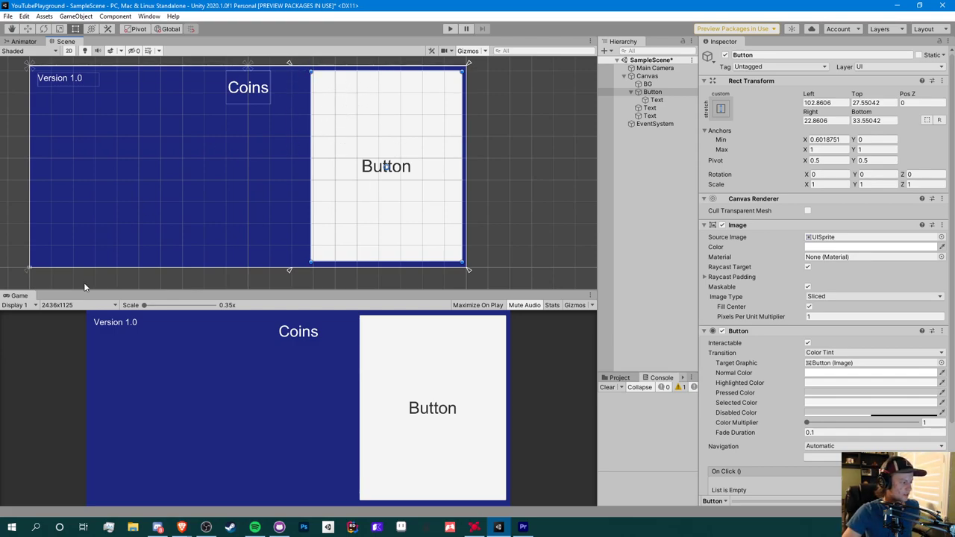
Step: Try the Button's left anchors at 87% across, checking at 720p and 2436x1125
{"action": "left_click", "coordinate": [75, 306]}
{"action": "left_click", "coordinate": [74, 444]}
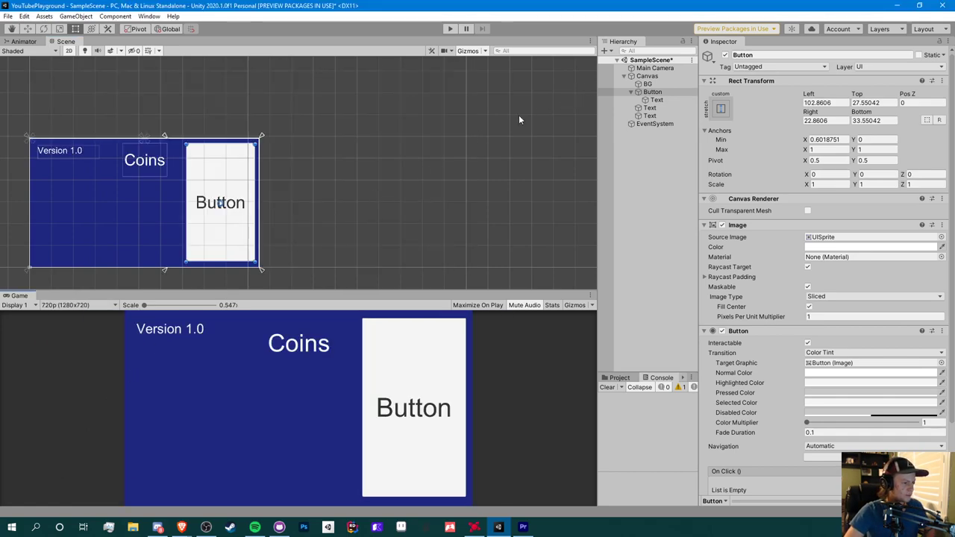
{"action": "left_click_drag", "start_coordinate": [166, 138], "coordinate": [226, 136]}
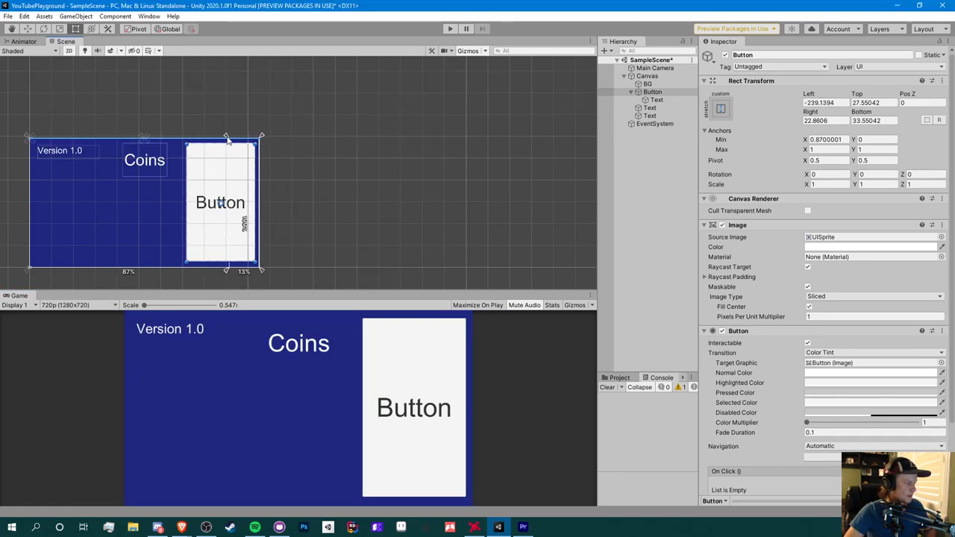
{"action": "left_click", "coordinate": [74, 306]}
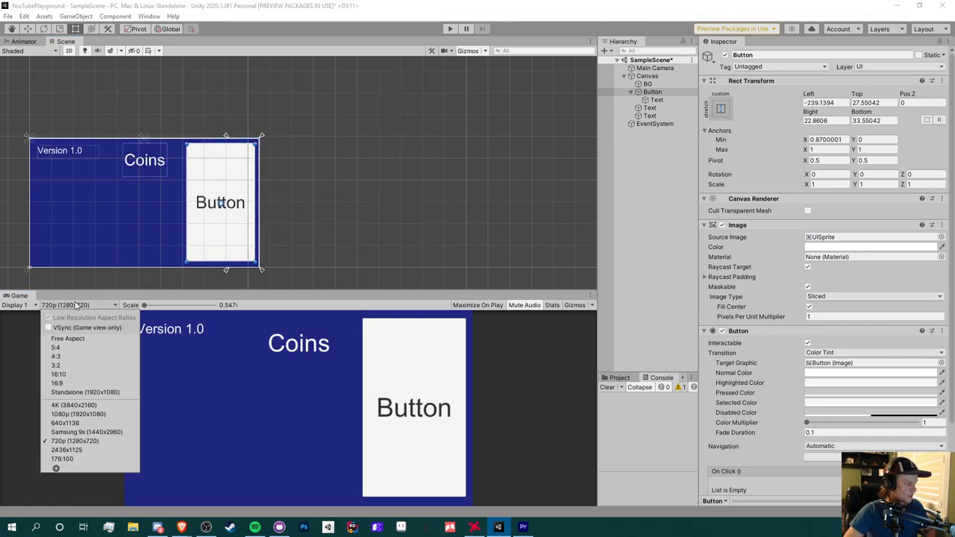
{"action": "left_click", "coordinate": [66, 450]}
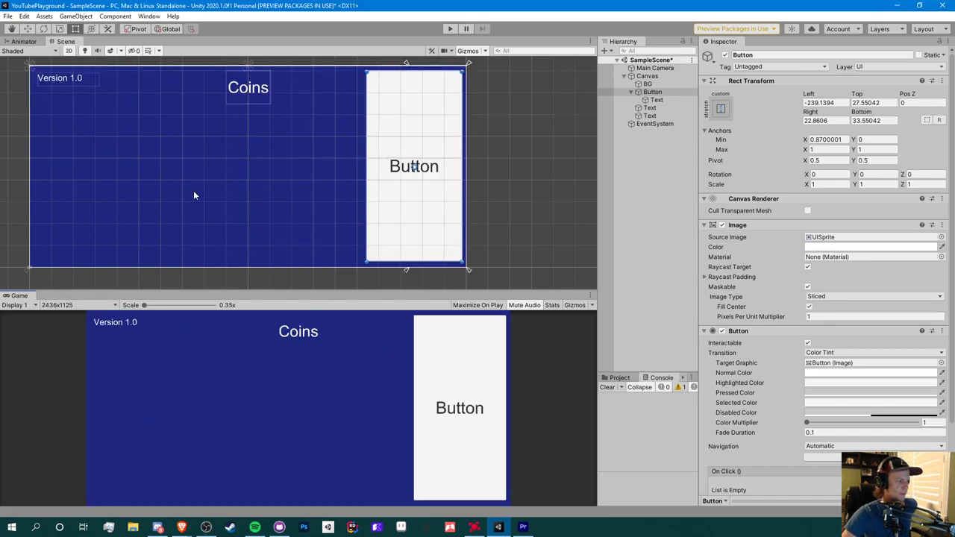
Step: Move the left anchors to about 73%, view at 720p, then settle them at 60%
{"action": "left_click_drag", "start_coordinate": [406, 62], "coordinate": [355, 62]}
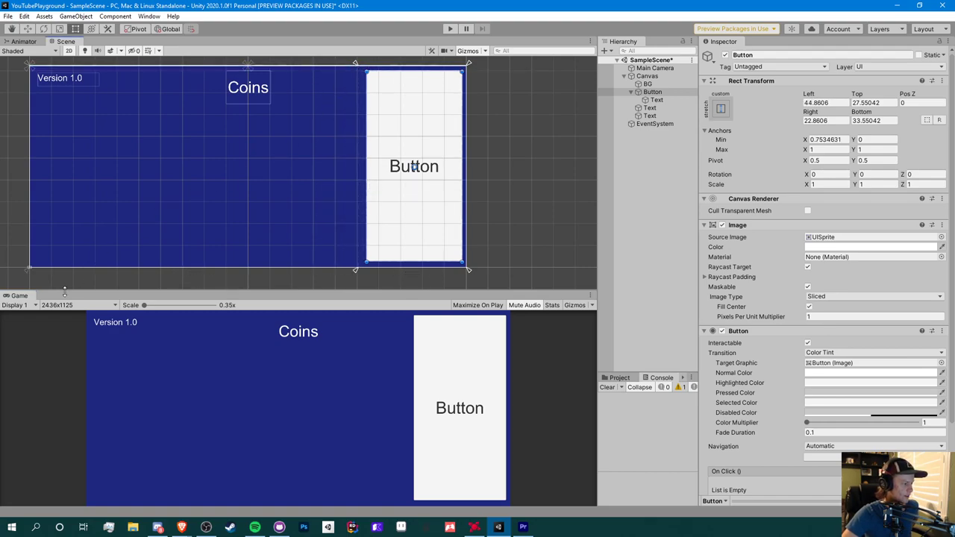
{"action": "left_click", "coordinate": [60, 305]}
{"action": "left_click", "coordinate": [75, 446]}
{"action": "scroll", "coordinate": [204, 159], "scroll_direction": "up", "scroll_amount": 2}
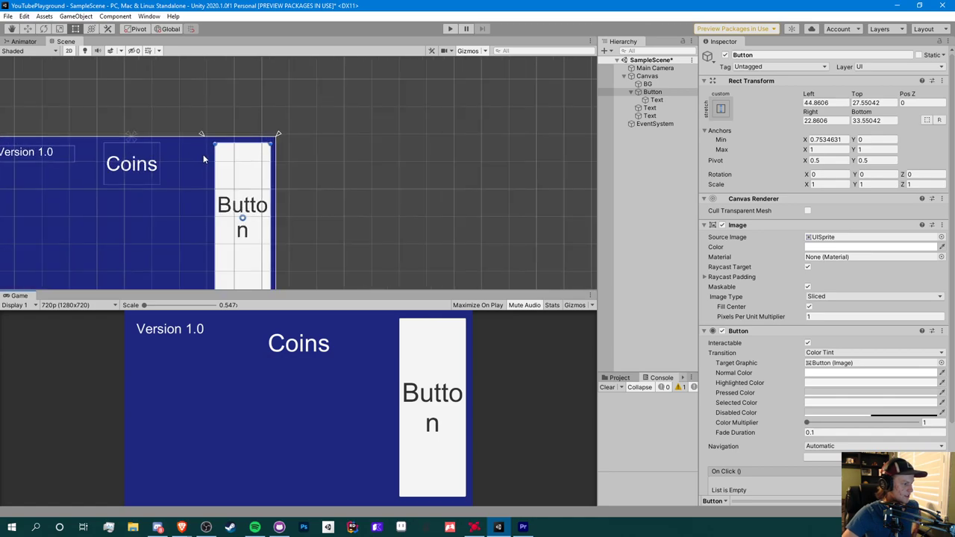
{"action": "scroll", "coordinate": [204, 159], "scroll_direction": "up", "scroll_amount": 2}
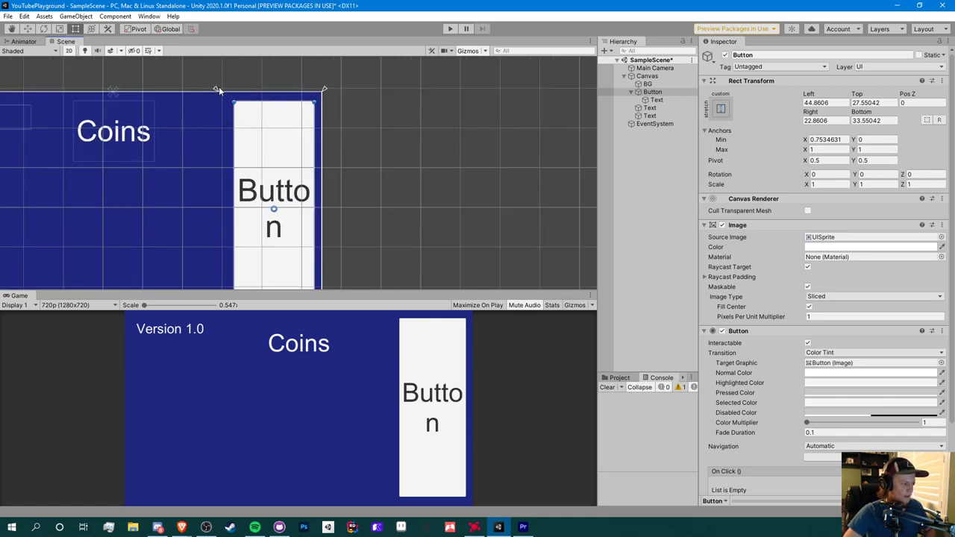
{"action": "scroll", "coordinate": [216, 88], "scroll_direction": "down", "scroll_amount": 2}
{"action": "middle_click_drag", "start_coordinate": [210, 129], "coordinate": [213, 117]}
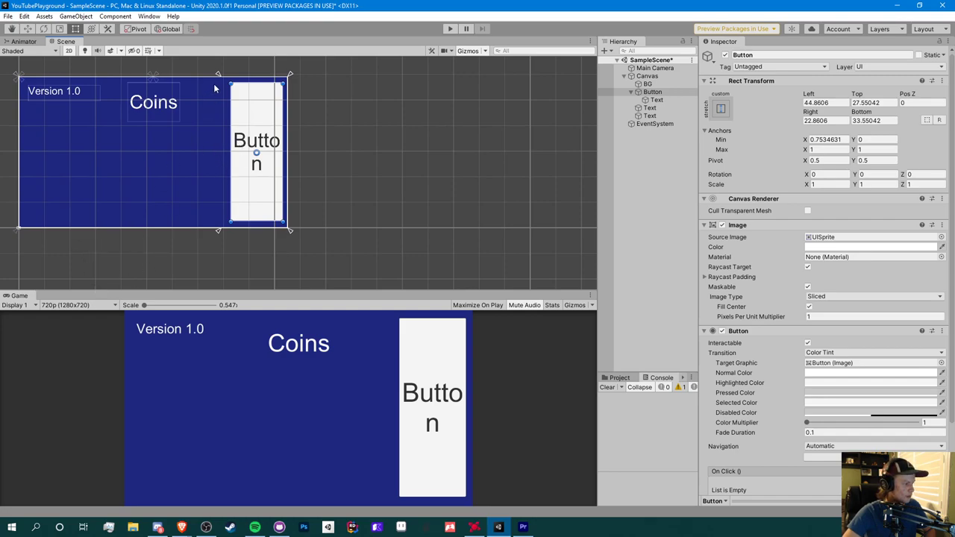
{"action": "left_click_drag", "start_coordinate": [218, 75], "coordinate": [177, 78]}
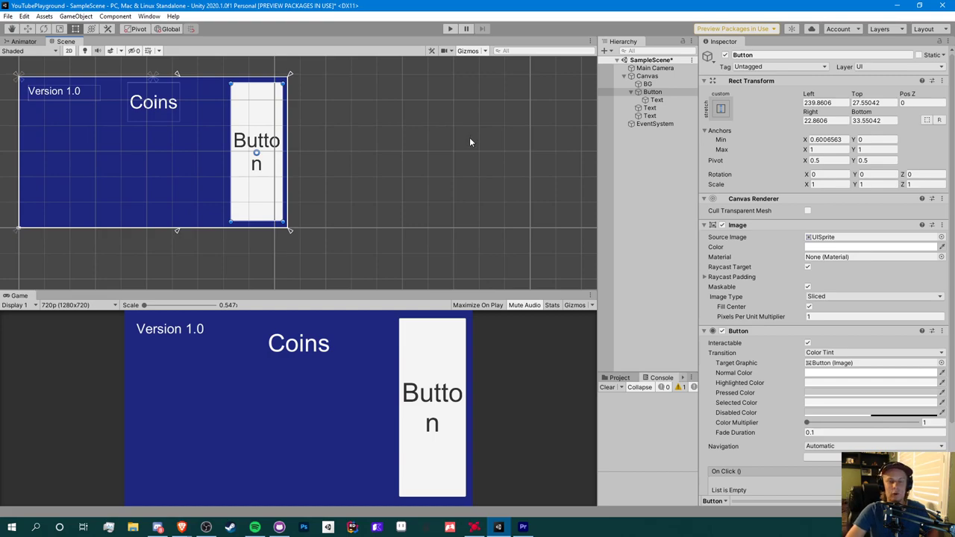